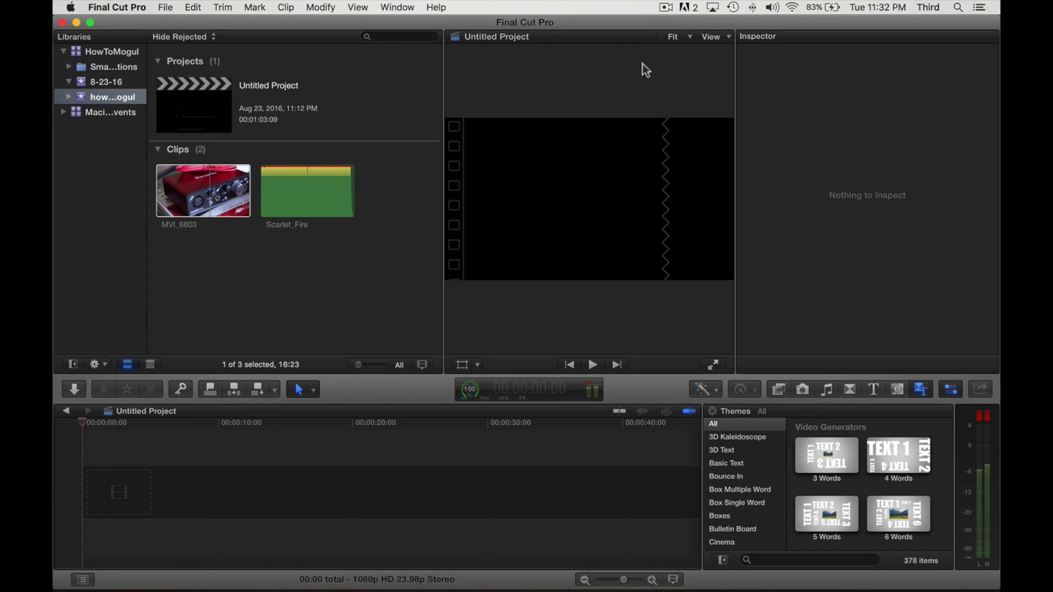
Step: Preview the clips, then append Scarlet_Fire as the first clip in the empty Untitled Project timeline
left_click(210, 195)
left_click(269, 209)
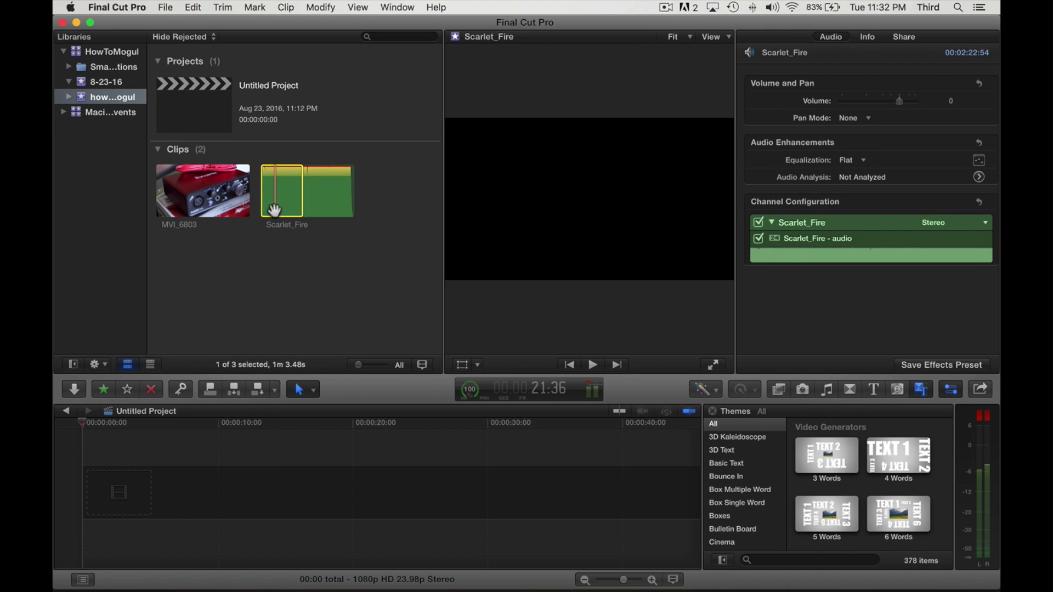
left_click_drag(269, 209, 86, 482)
key("super+z")
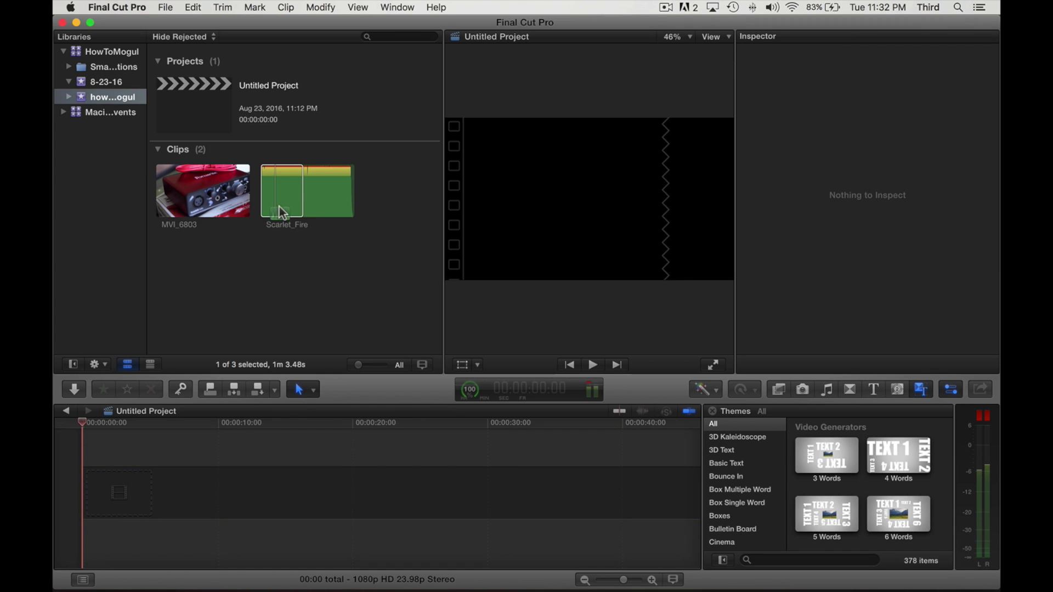
left_click(278, 206)
left_click(211, 204)
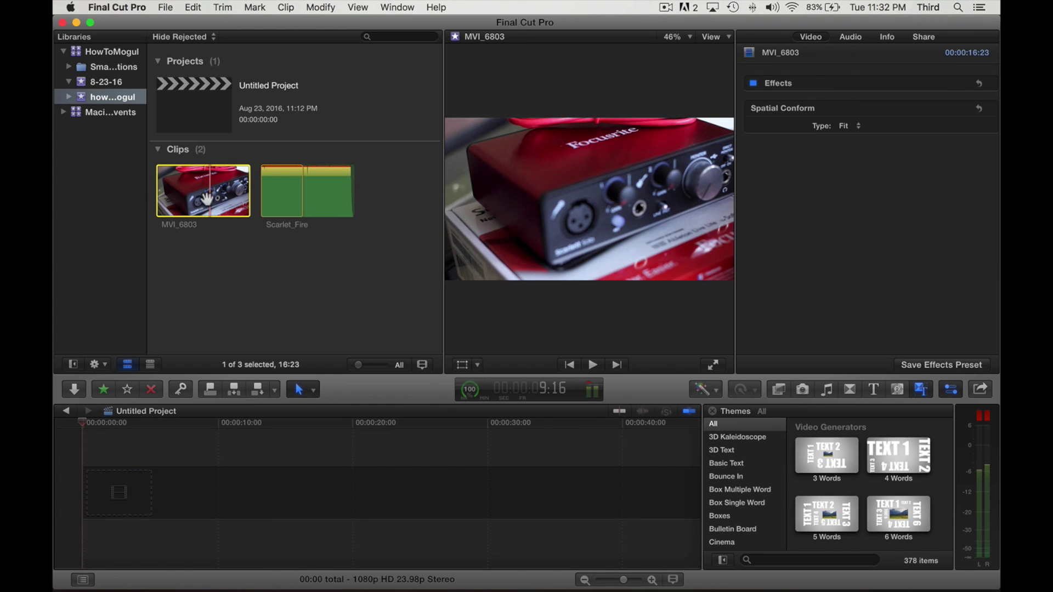
left_click(278, 203)
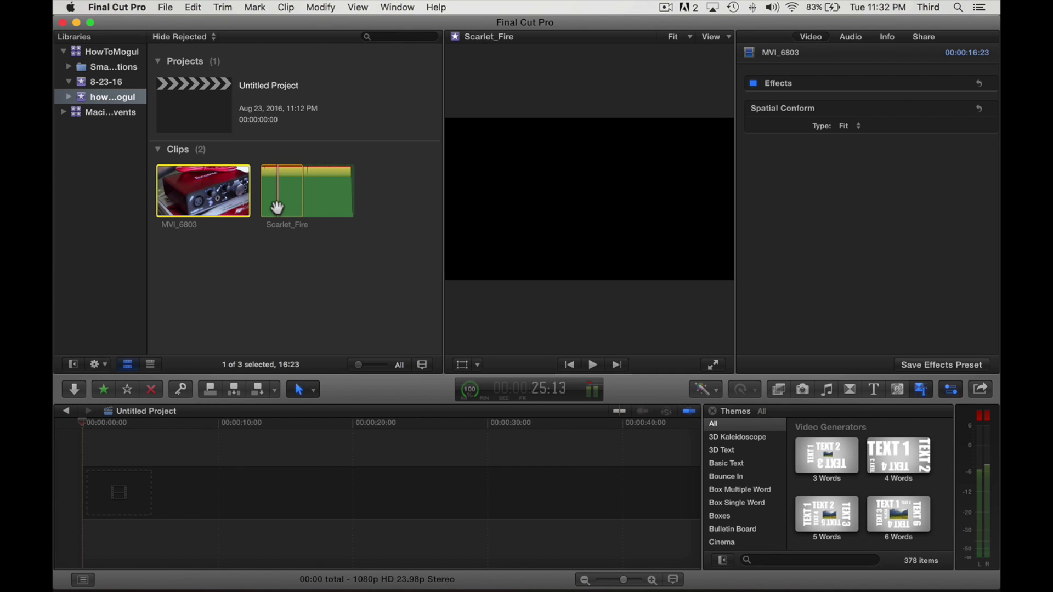
left_click(176, 390)
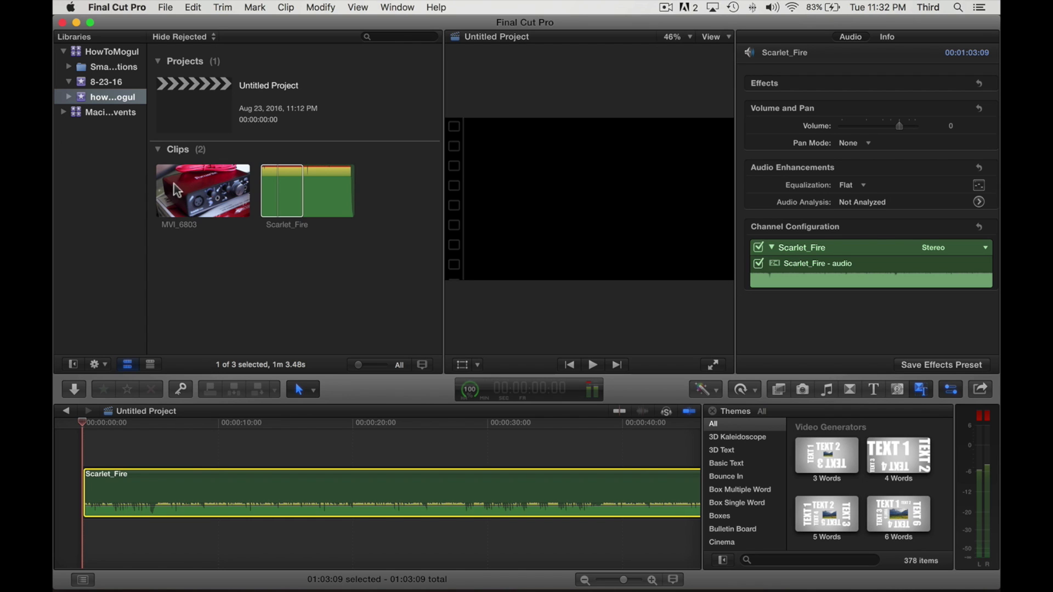
left_click(182, 196)
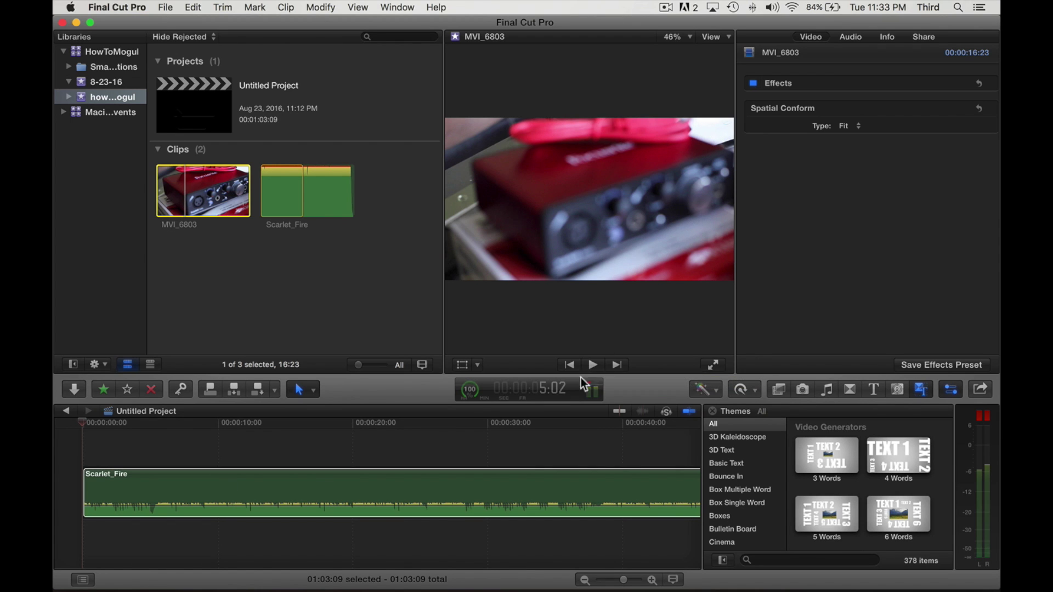
left_click(596, 366)
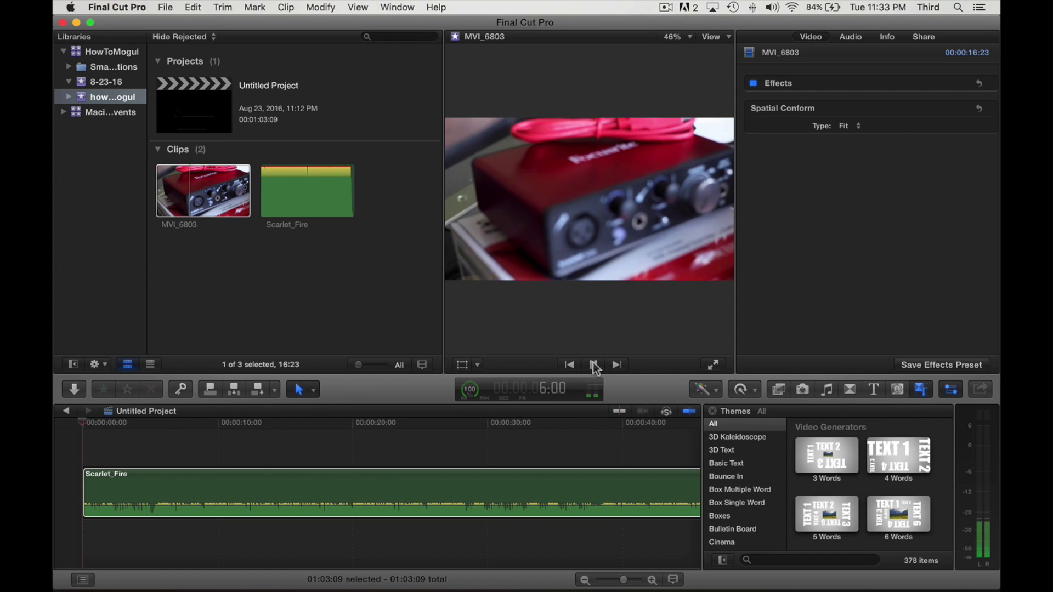
left_click(596, 366)
left_click(254, 498)
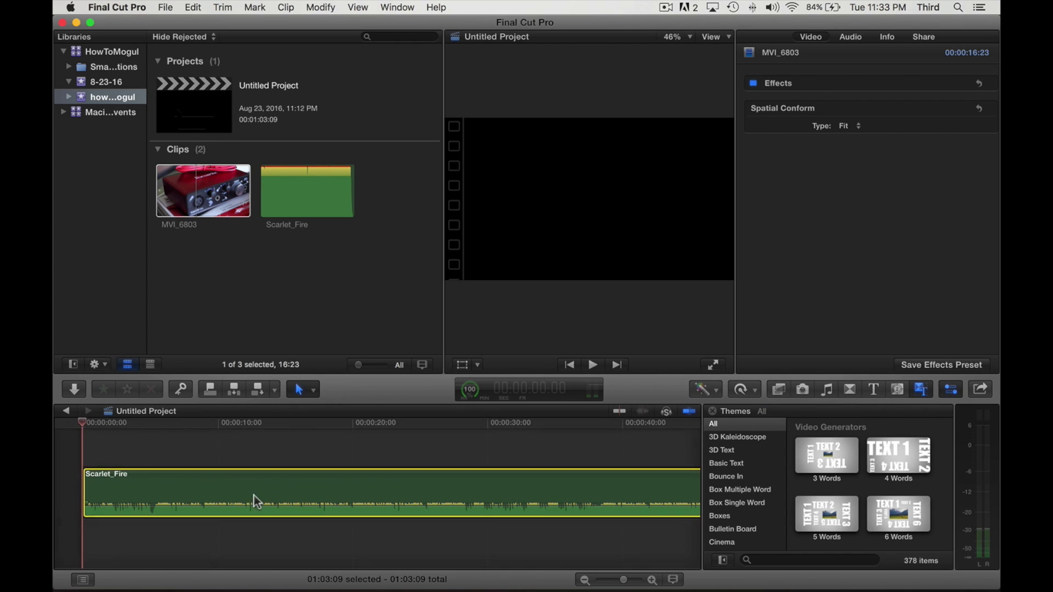
left_click(593, 365)
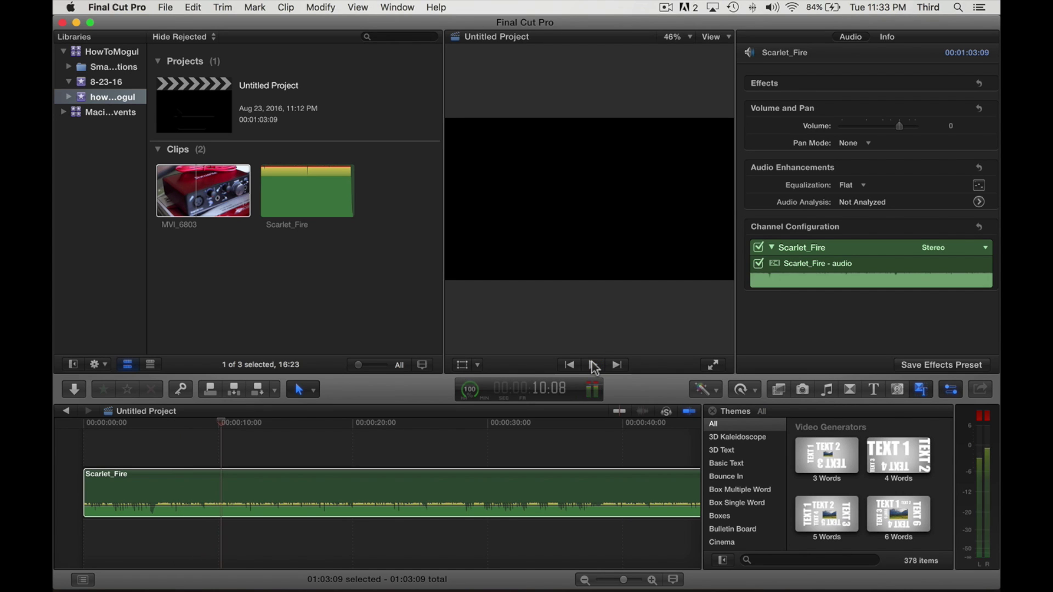
left_click(593, 366)
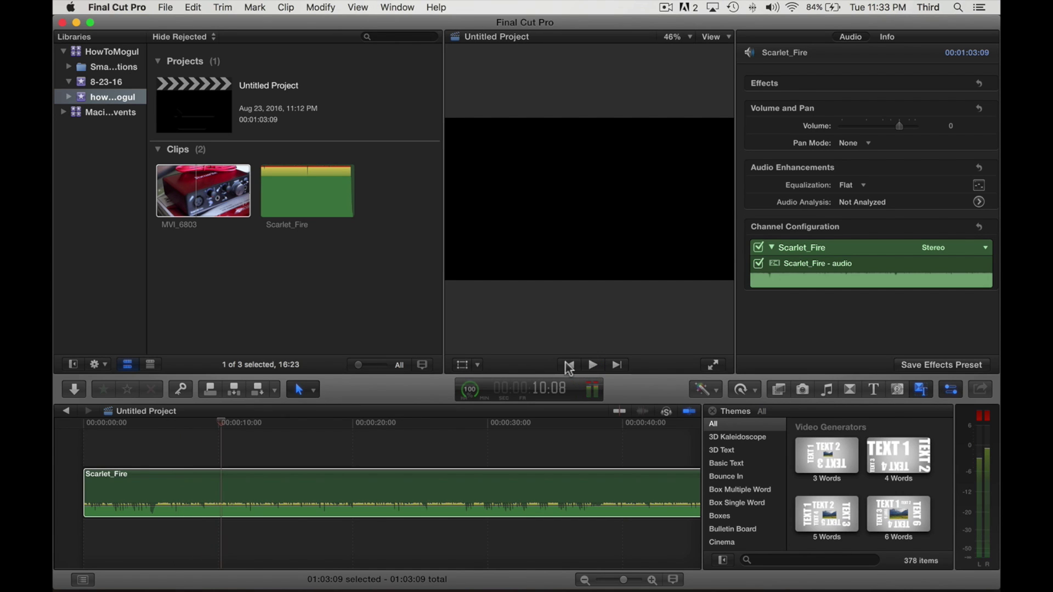
left_click(569, 366)
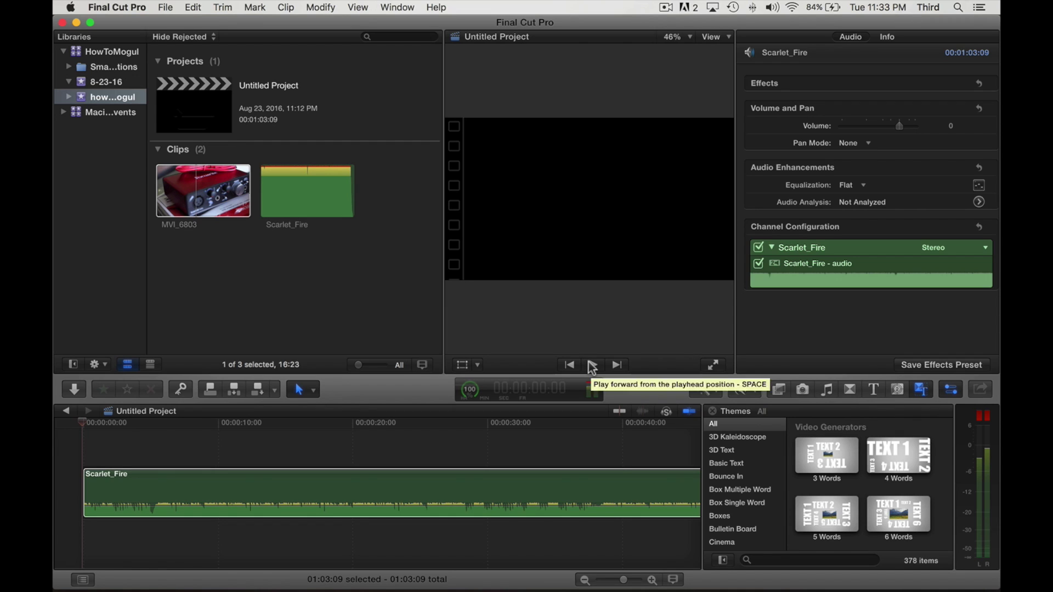
left_click(592, 366)
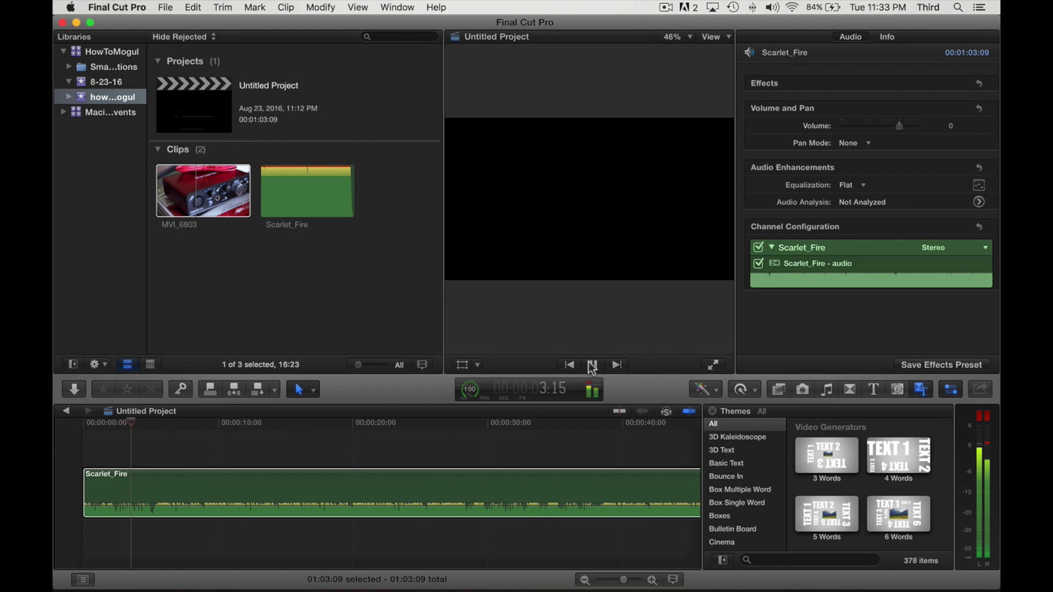
Step: Drop five markers on Scarlet_Fire's beats, about 5 to 17 seconds, during playback, then stop
key("m")
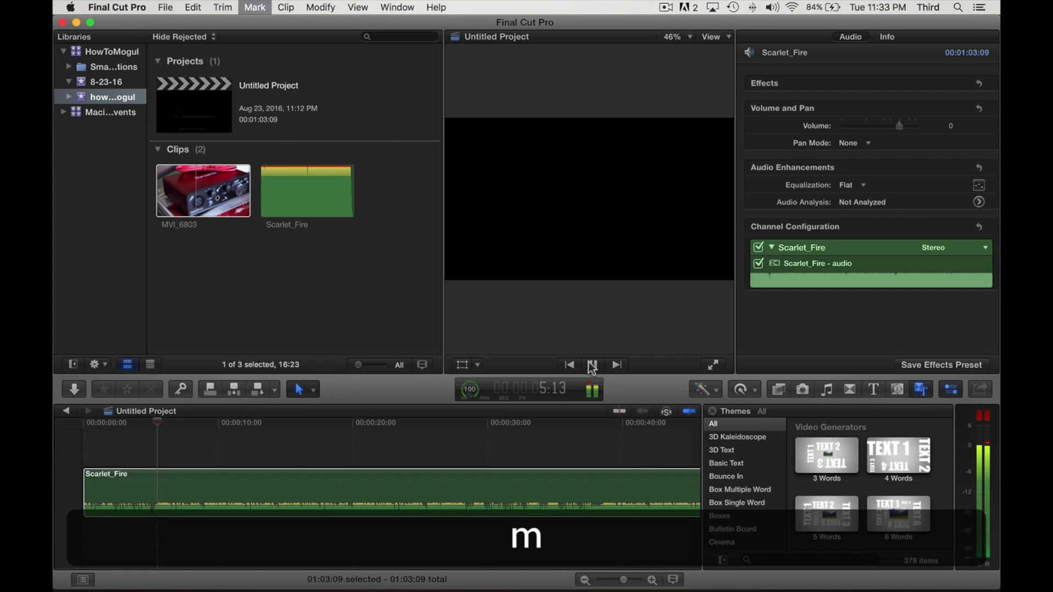
key("m")
key("m")
key("m")
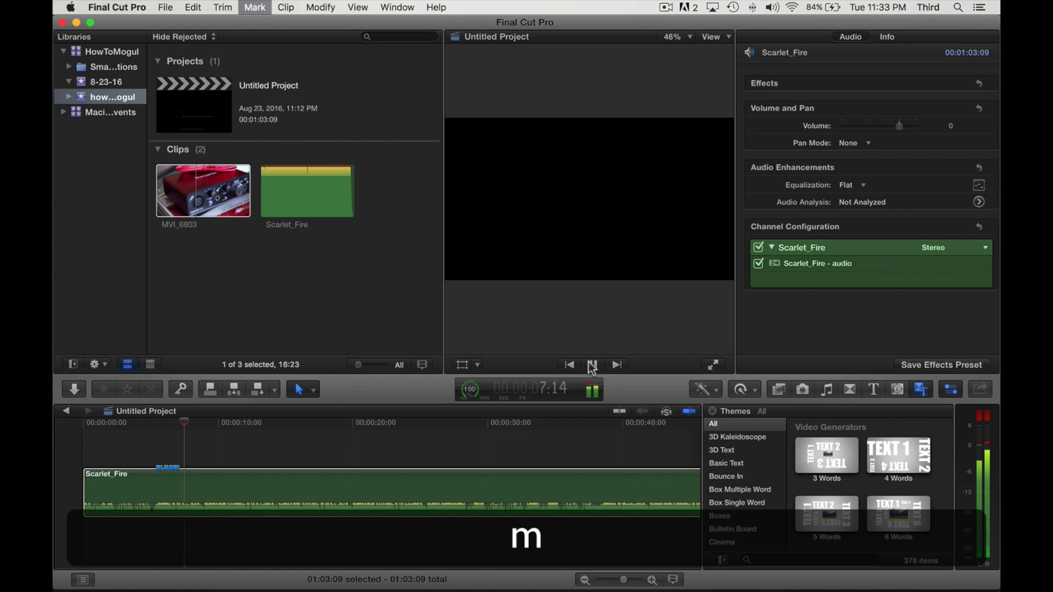
key("m")
key("m")
key("m")
key("m")
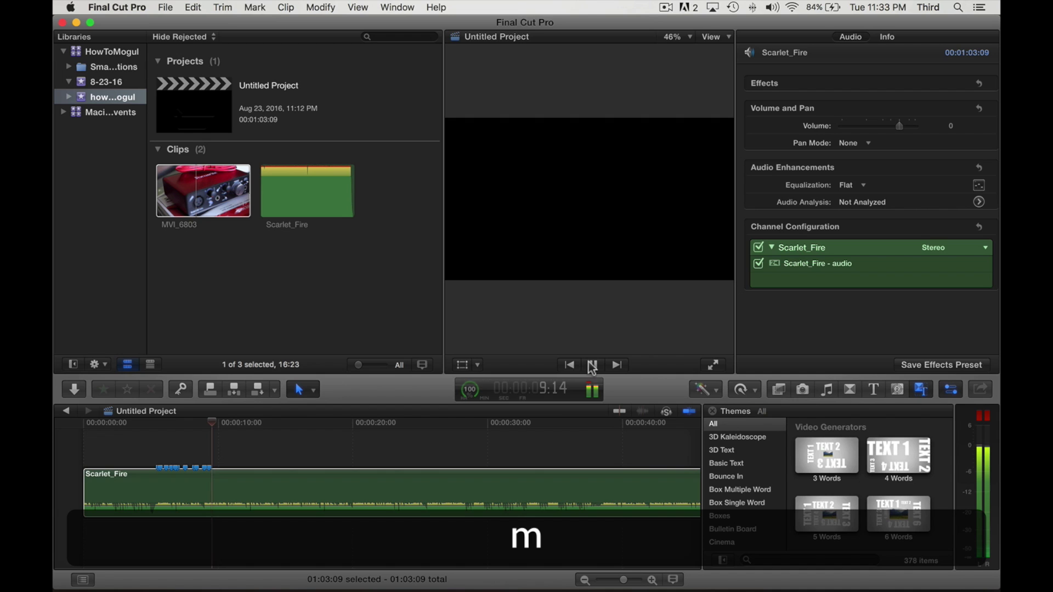
key("m")
key("m")
key("m")
key("m")
key("m")
key("m")
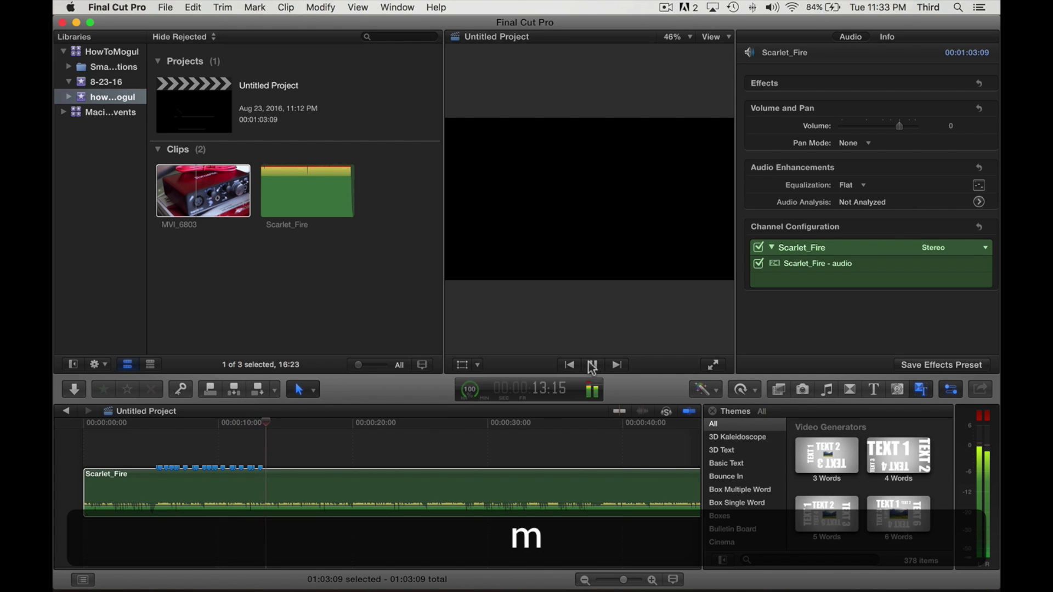
key("m")
key("m")
key("m")
left_click(600, 364)
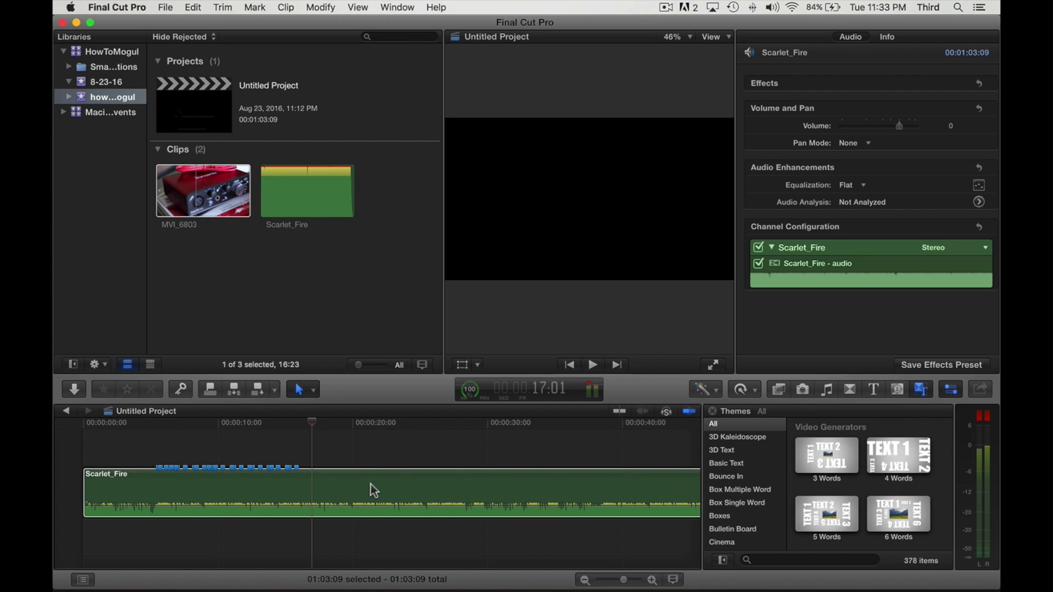
Step: Connect MVI_6803 above the Scarlet_Fire audio, starting at the first marker near 5 seconds
left_click_drag(629, 585, 633, 584)
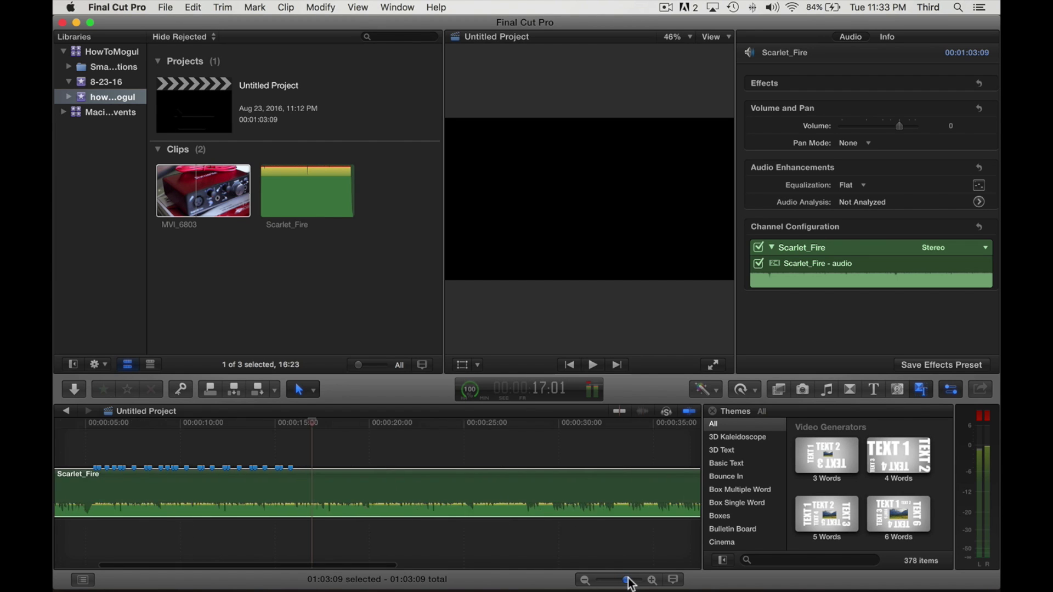
scroll(182, 514, "left", 6)
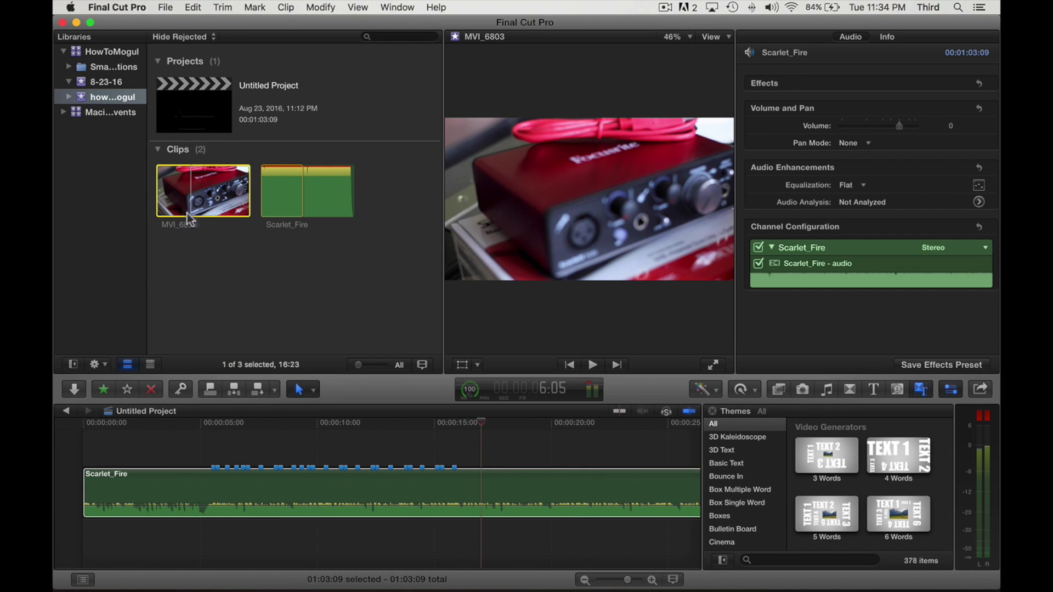
left_click_drag(186, 213, 214, 437)
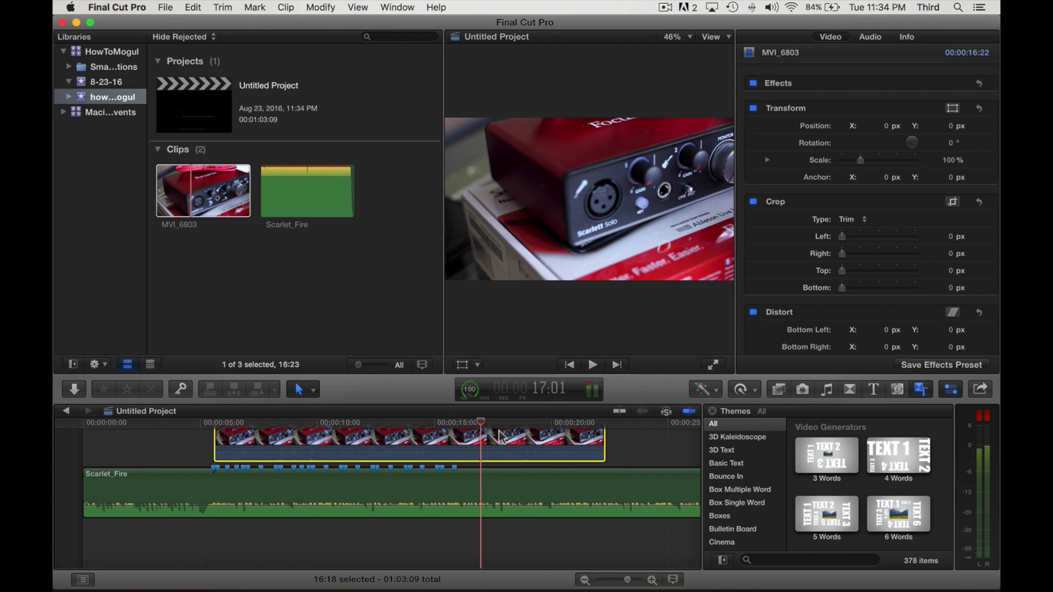
Step: Play back from just before MVI_6803 to check where the video begins
left_click_drag(477, 425, 214, 425)
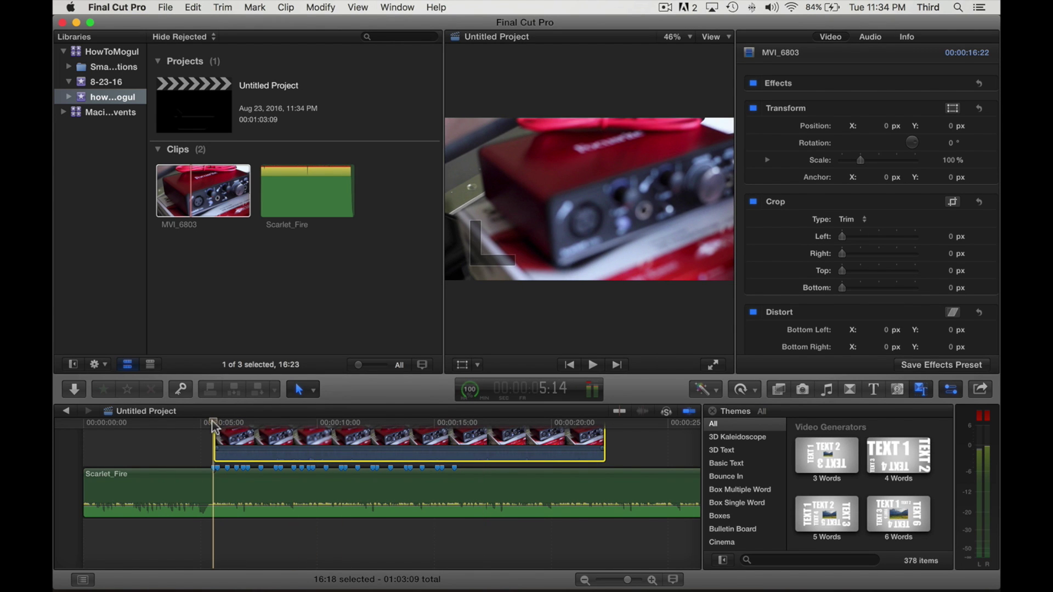
left_click_drag(627, 580, 634, 579)
scroll(282, 496, "left", 5)
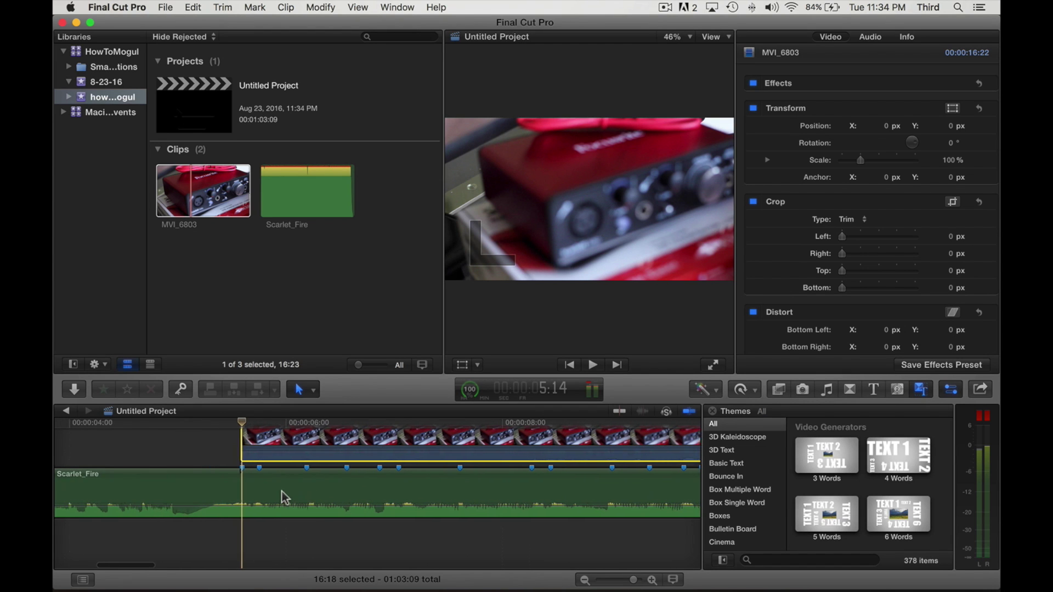
key("space")
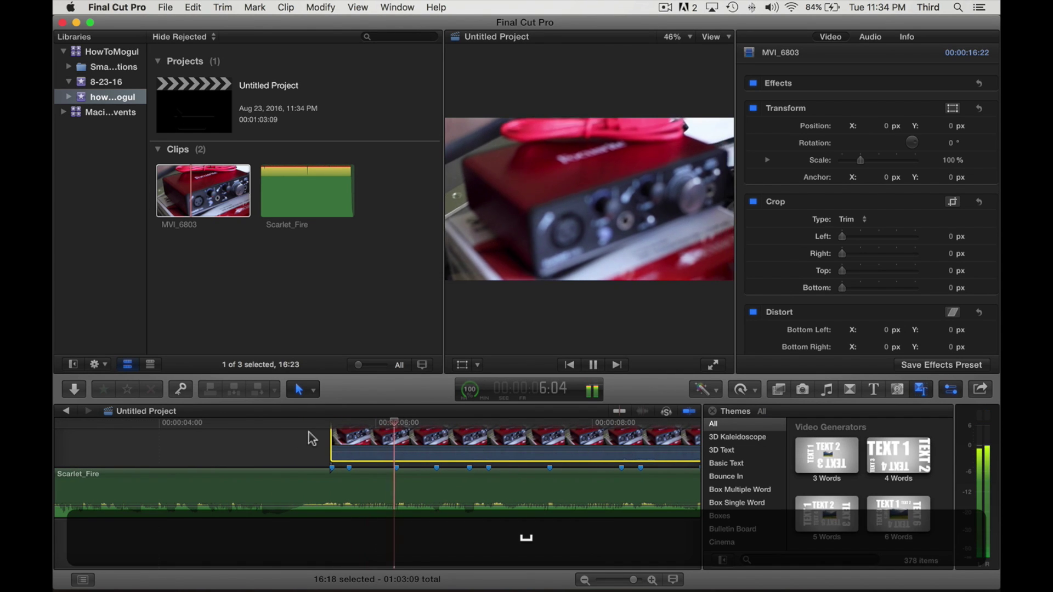
mouse_move(313, 423)
left_mouse_down()
mouse_move(351, 423)
mouse_move(304, 426)
left_mouse_up()
key("space")
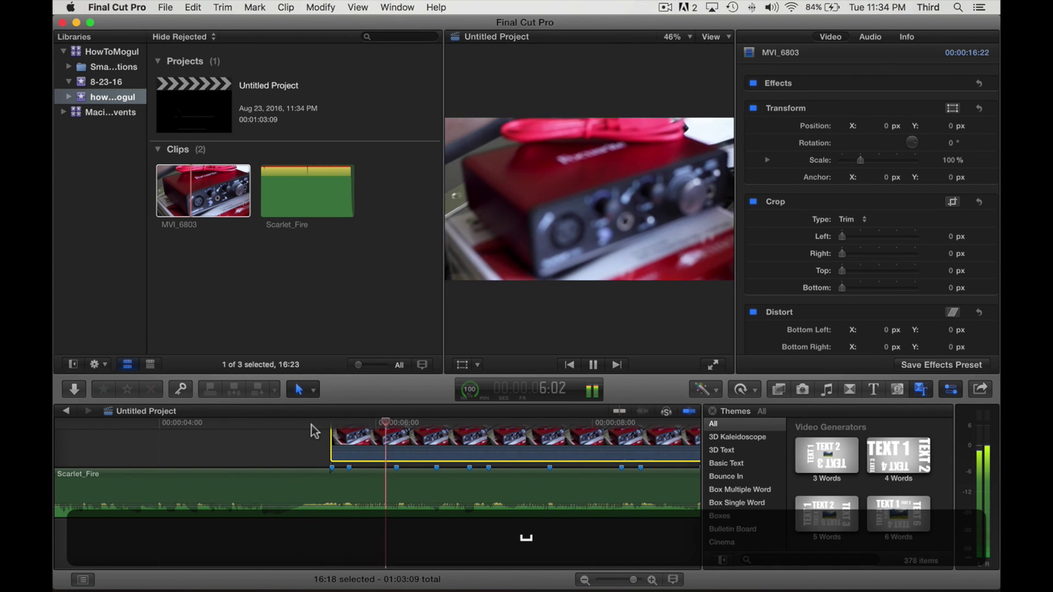
key("space")
left_click(313, 425)
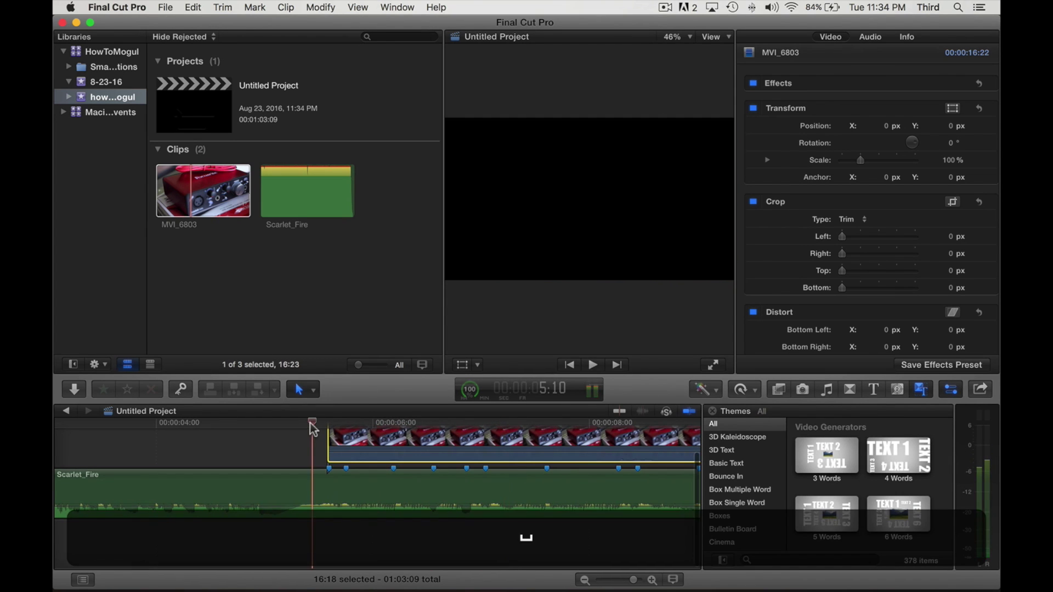
key("space")
key("space")
left_click(264, 427)
key("space")
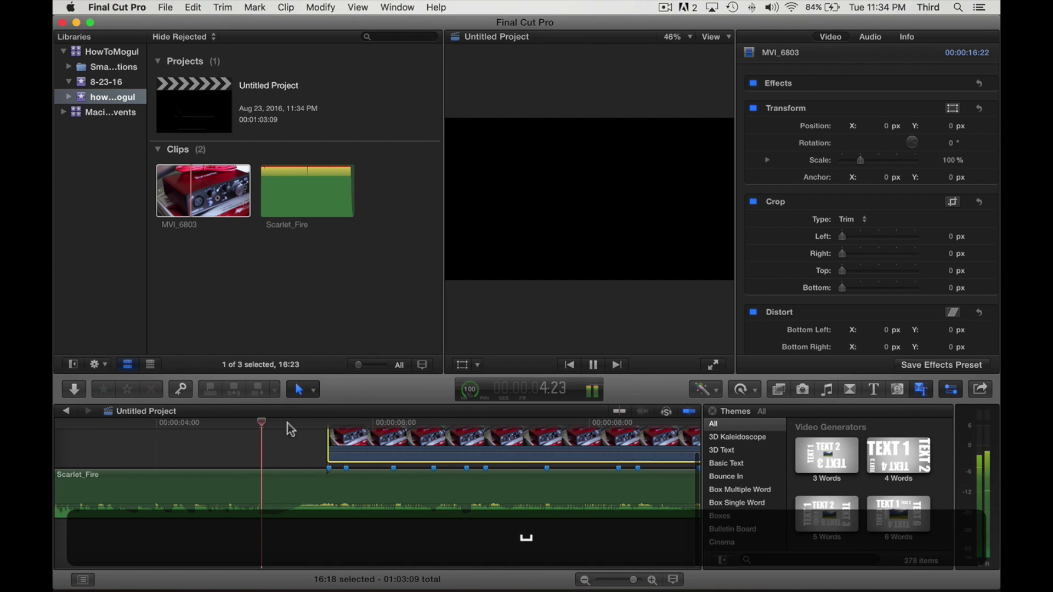
key("space")
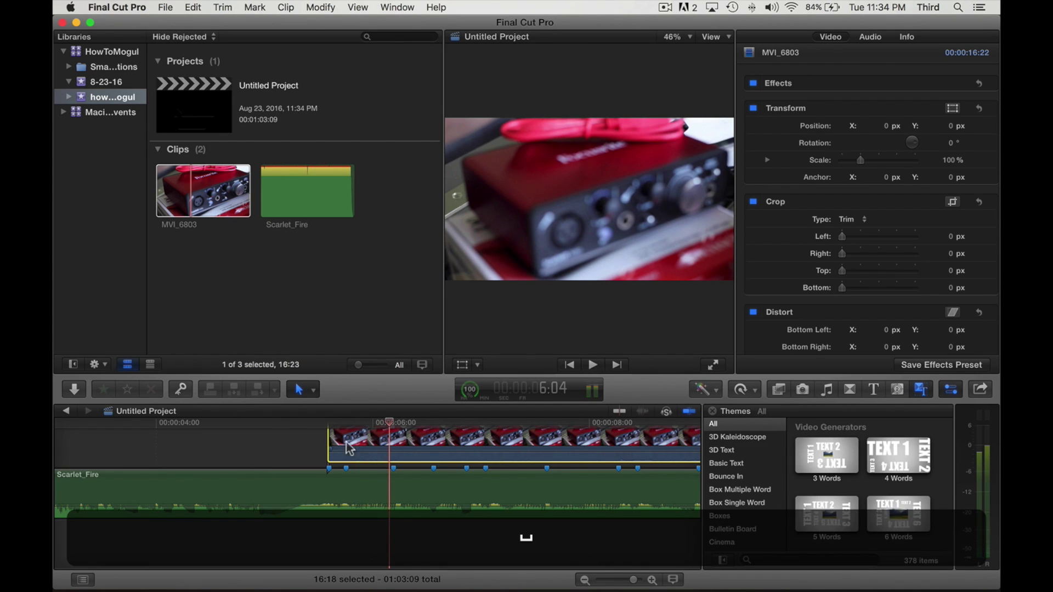
Step: Zoom into the timeline and blade MVI_6803 once, then undo that split
left_click_drag(634, 580, 636, 580)
scroll(277, 498, "left", 3)
scroll(277, 497, "up", 2)
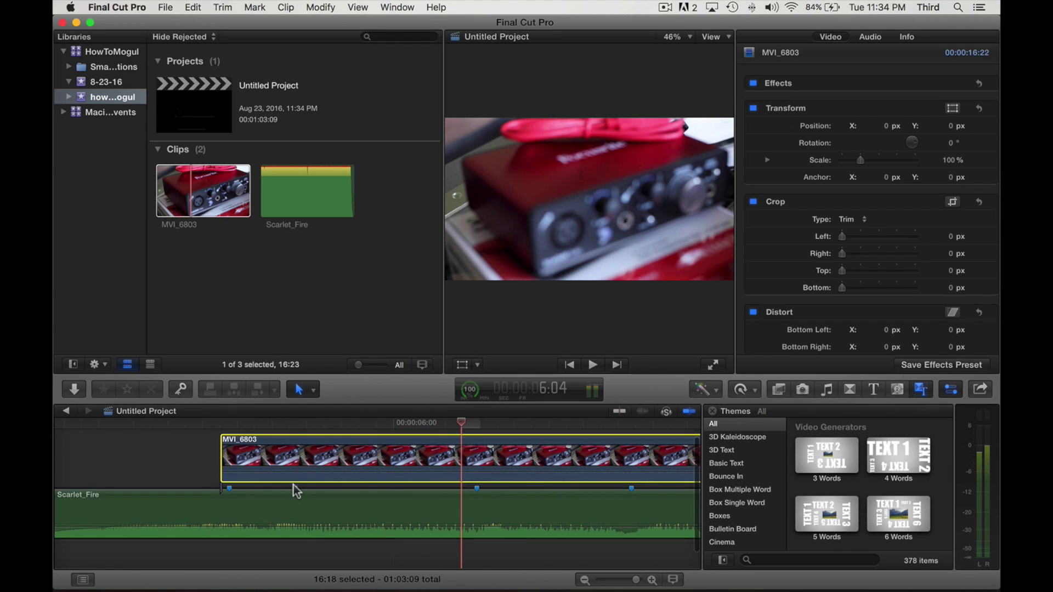
key("b")
left_click(295, 449)
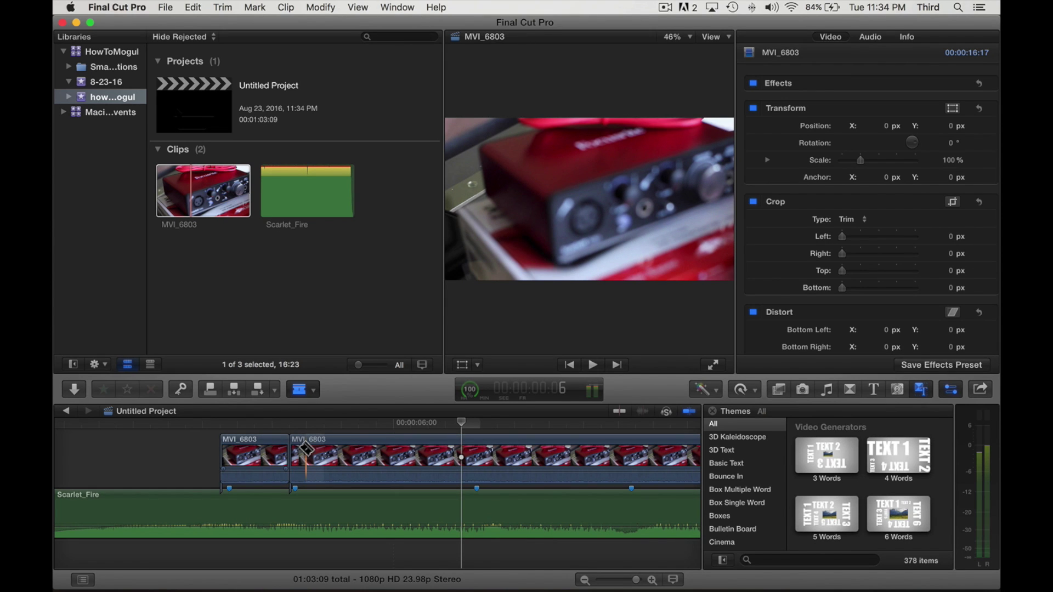
key("super+z")
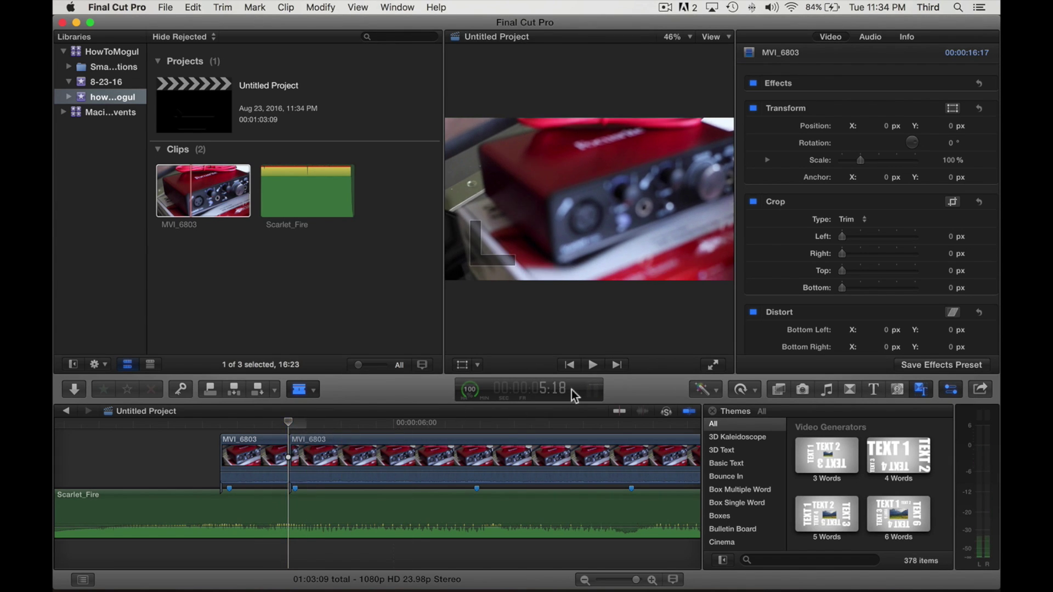
Step: Trim the second MVI_6803 piece's start later, butt it against the first, and play back
key("l")
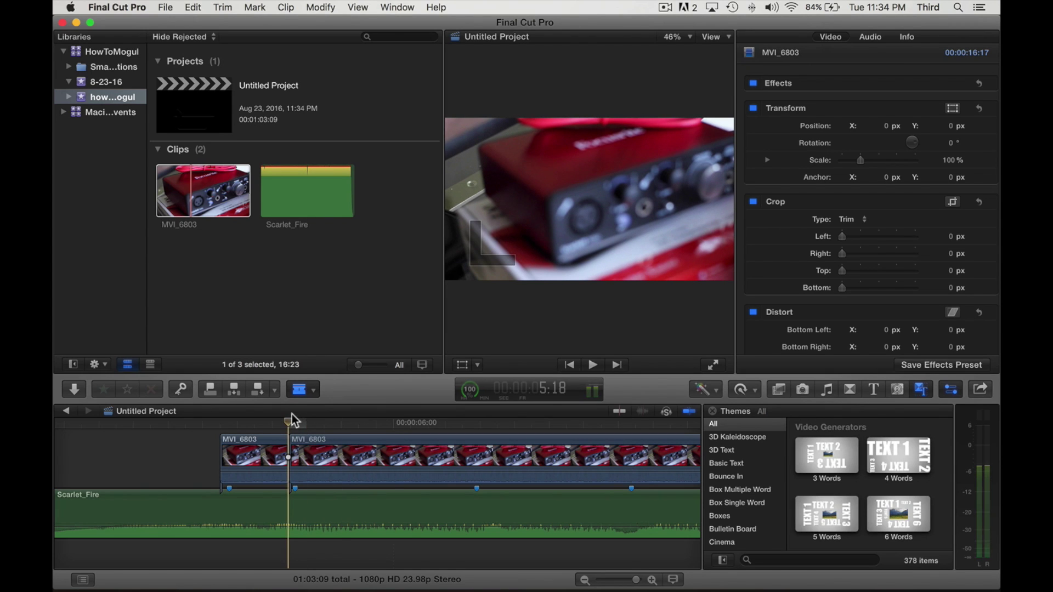
key("a")
left_click(292, 444)
left_click_drag(293, 445, 384, 452)
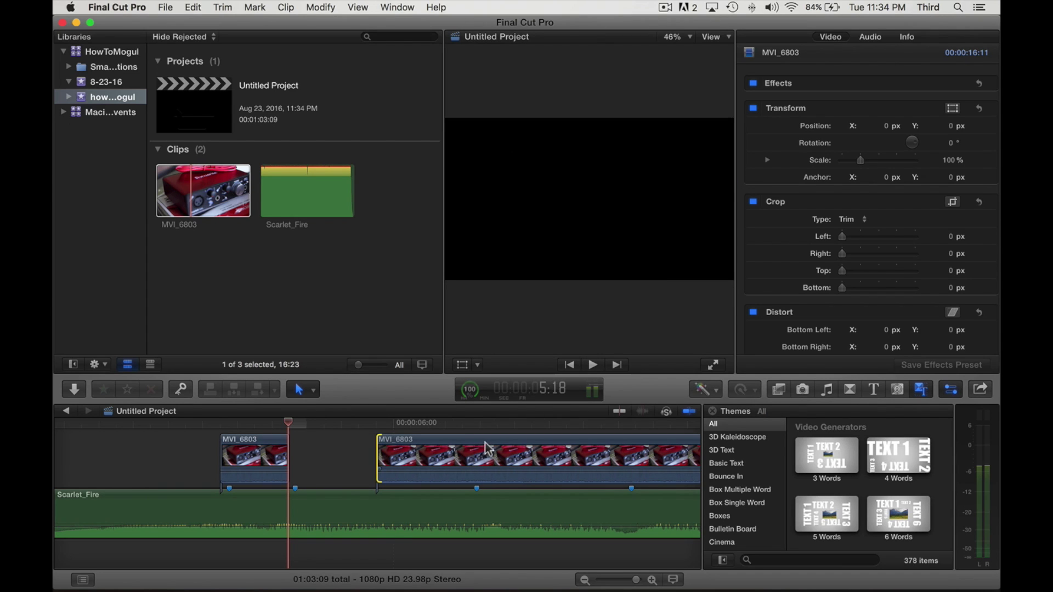
left_click_drag(487, 451, 410, 449)
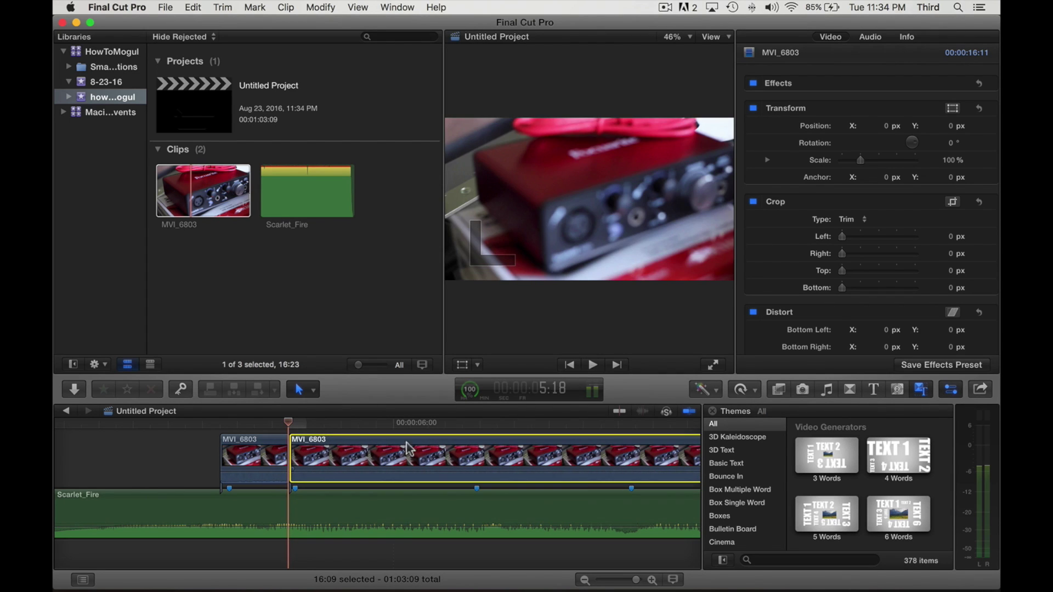
scroll(140, 445, "left", 2)
scroll(143, 446, "left", 1)
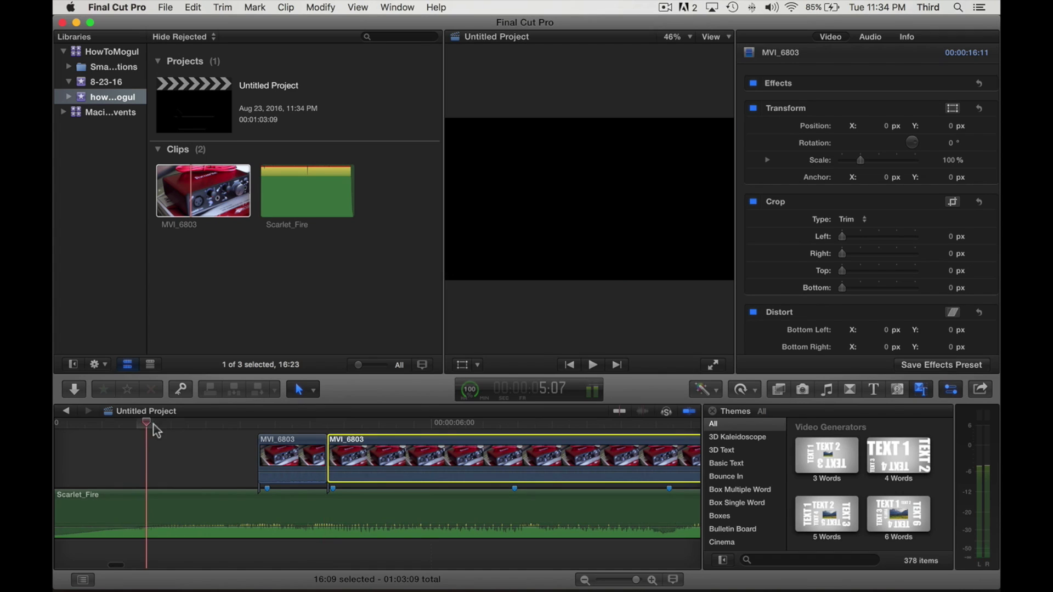
key("space")
key("space")
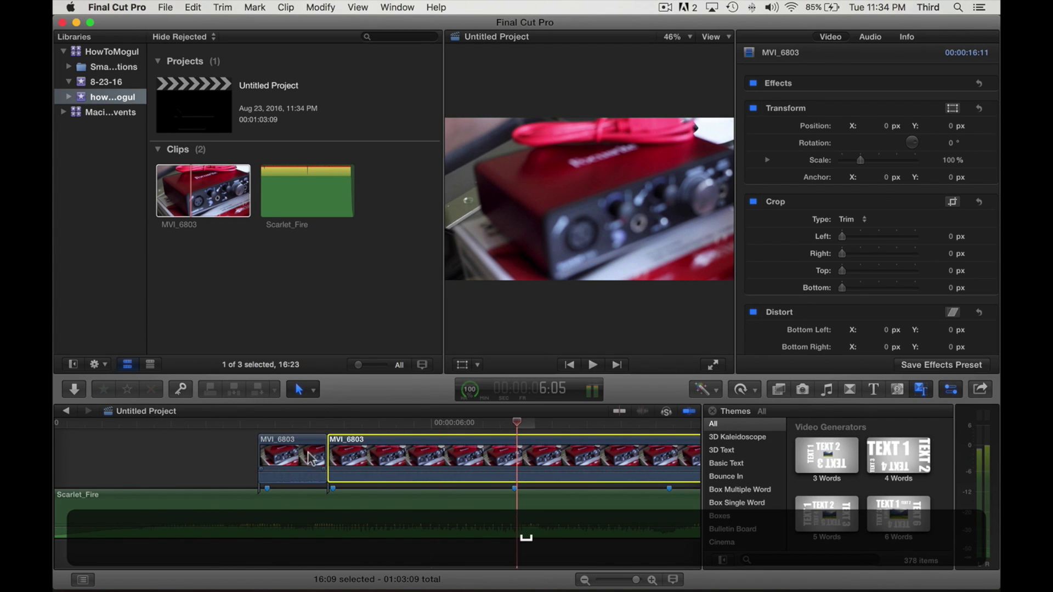
left_click_drag(331, 454, 397, 461)
left_click(130, 425)
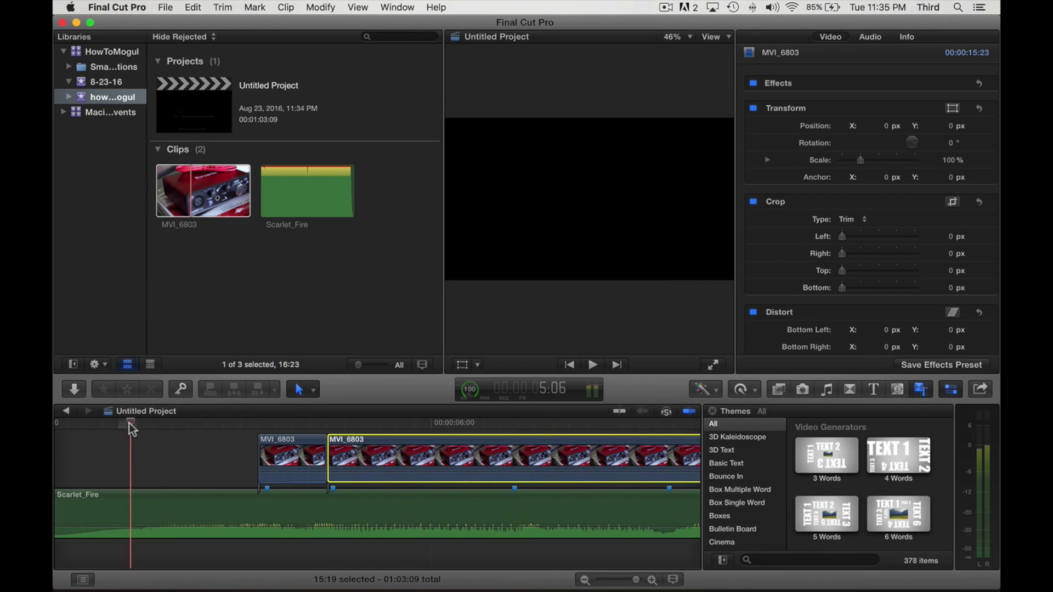
key("space")
key("space")
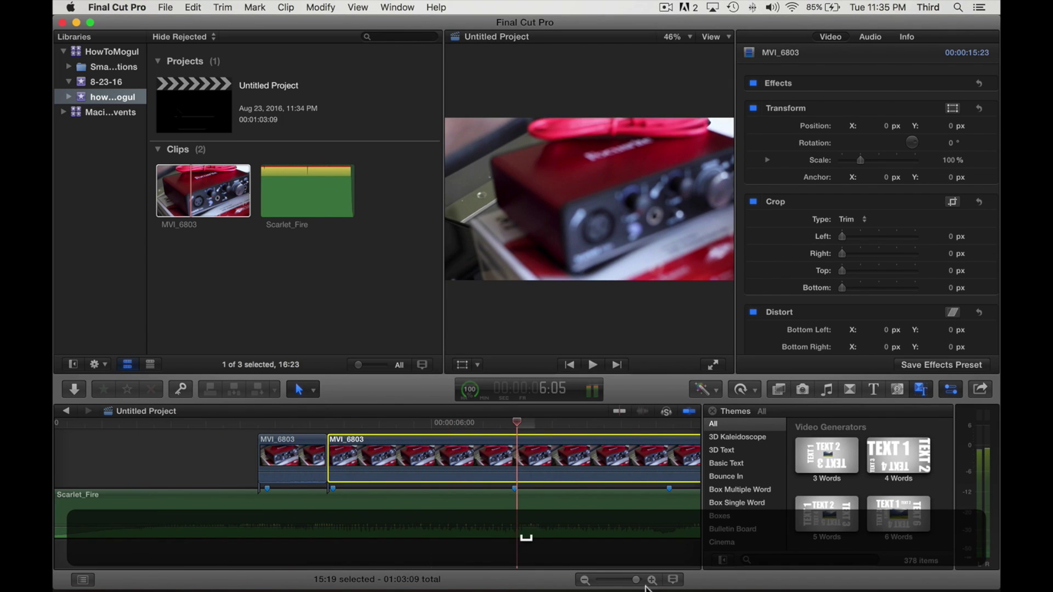
Step: Blade MVI_6803 at the next beat, trim the new piece's start later, and close the gap
left_click_drag(636, 582, 635, 582)
key("b")
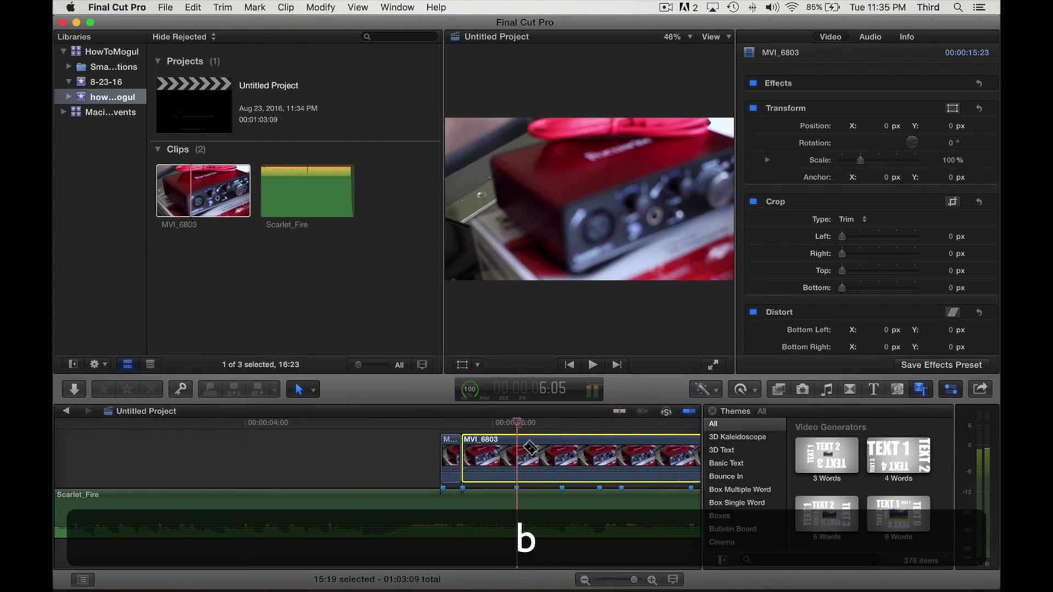
left_click(516, 452)
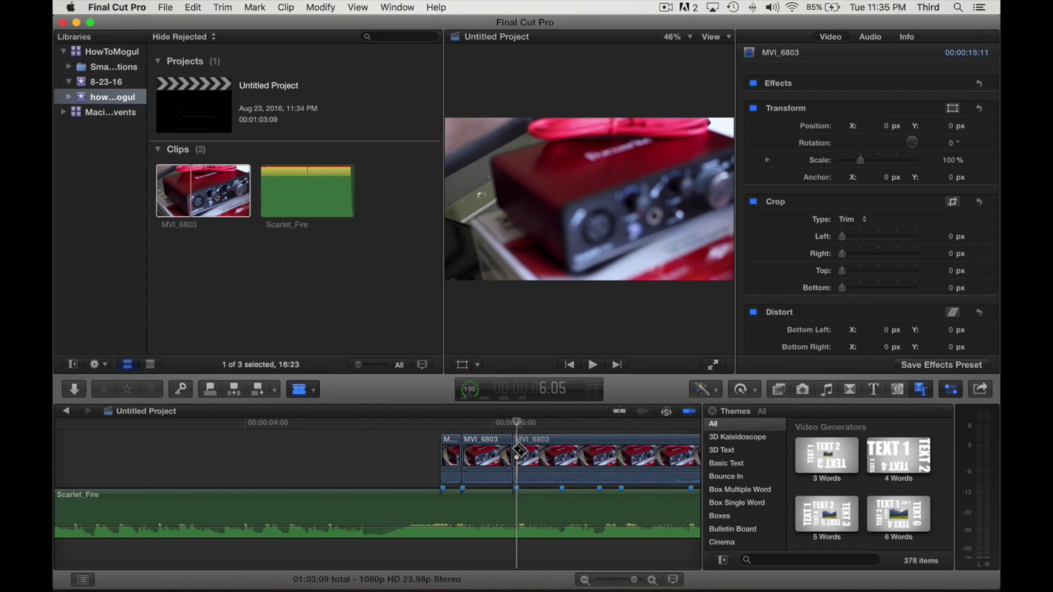
key("a")
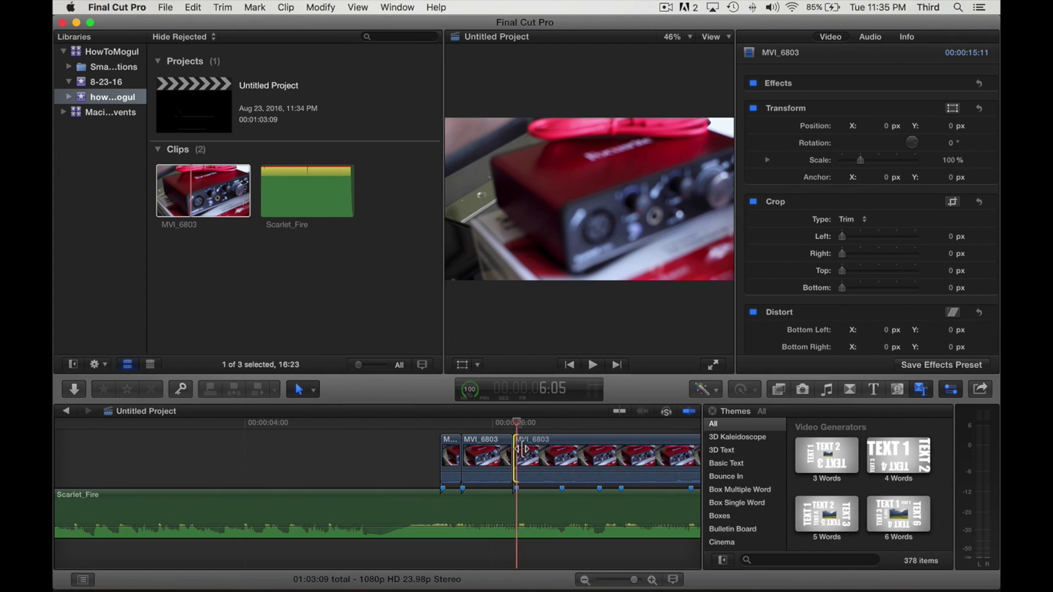
left_click_drag(518, 449, 586, 451)
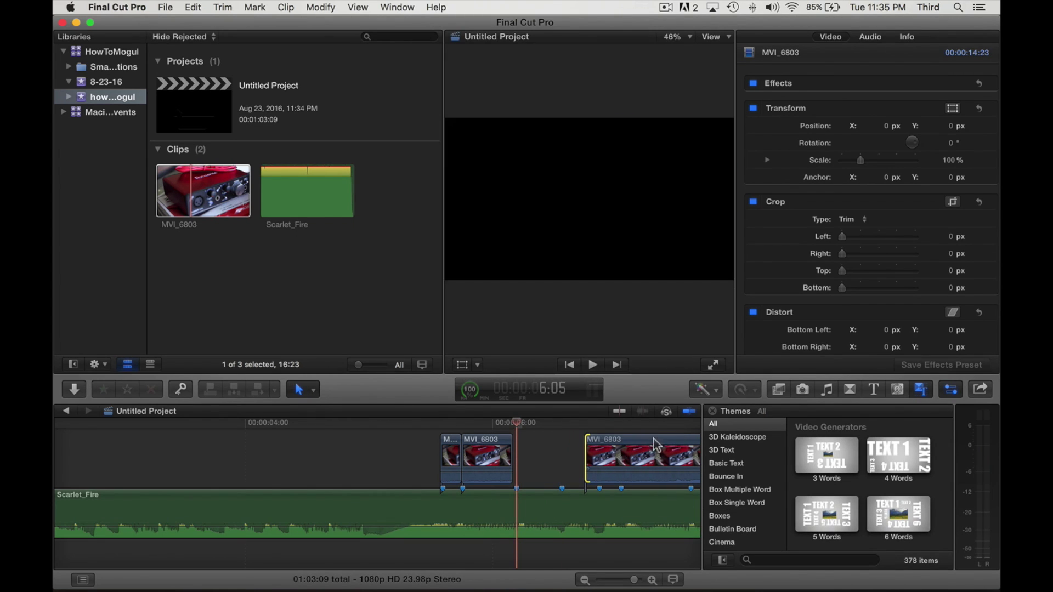
left_click_drag(656, 445, 584, 445)
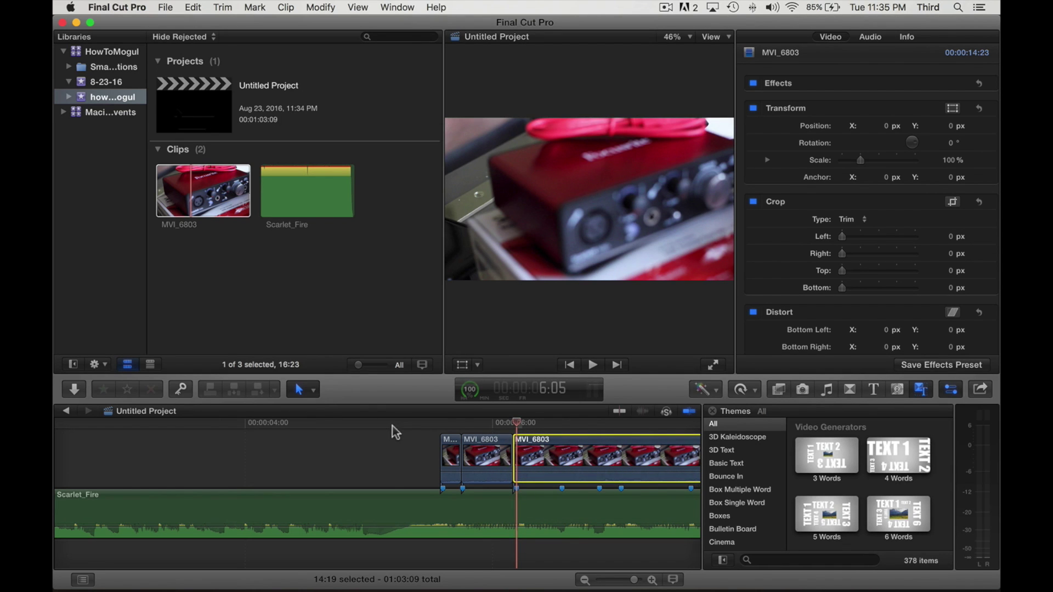
key("space")
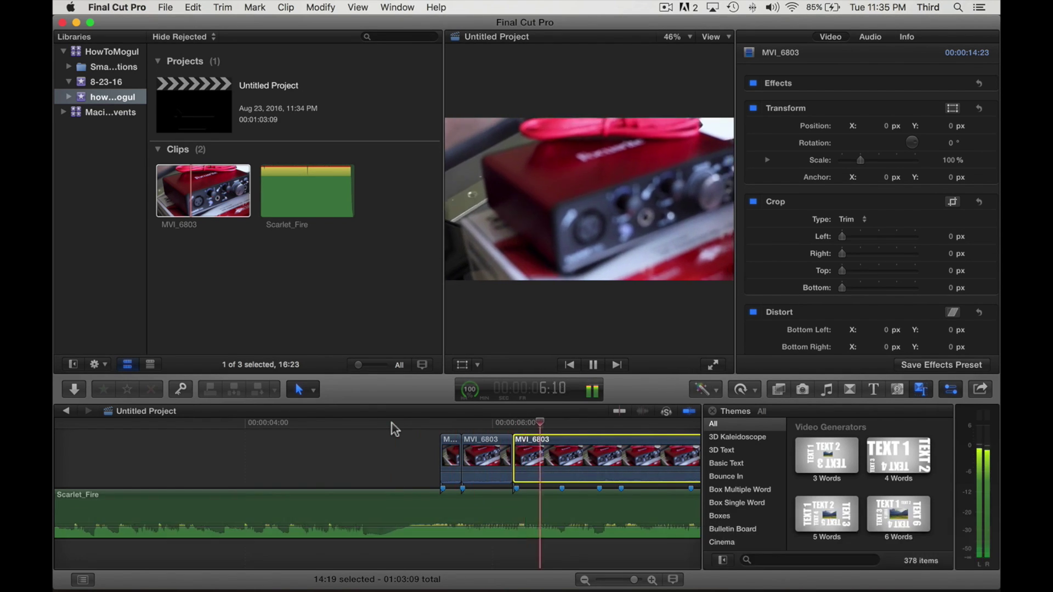
key("space")
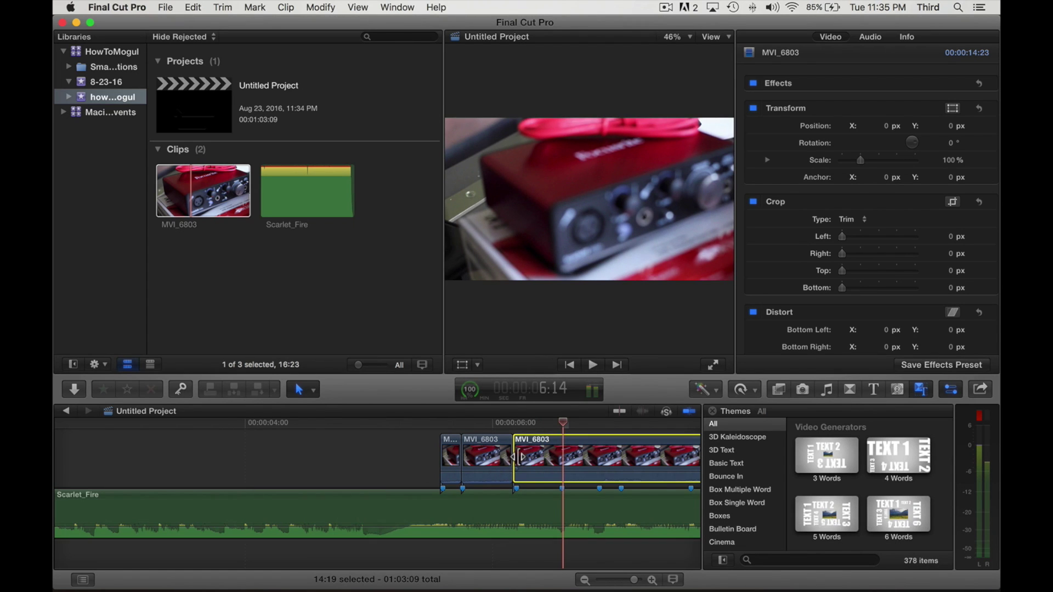
Step: Retrim the new piece's start to a later beat and close the gap before it
mouse_move(518, 456)
left_mouse_down()
mouse_move(614, 458)
mouse_move(505, 459)
left_mouse_up()
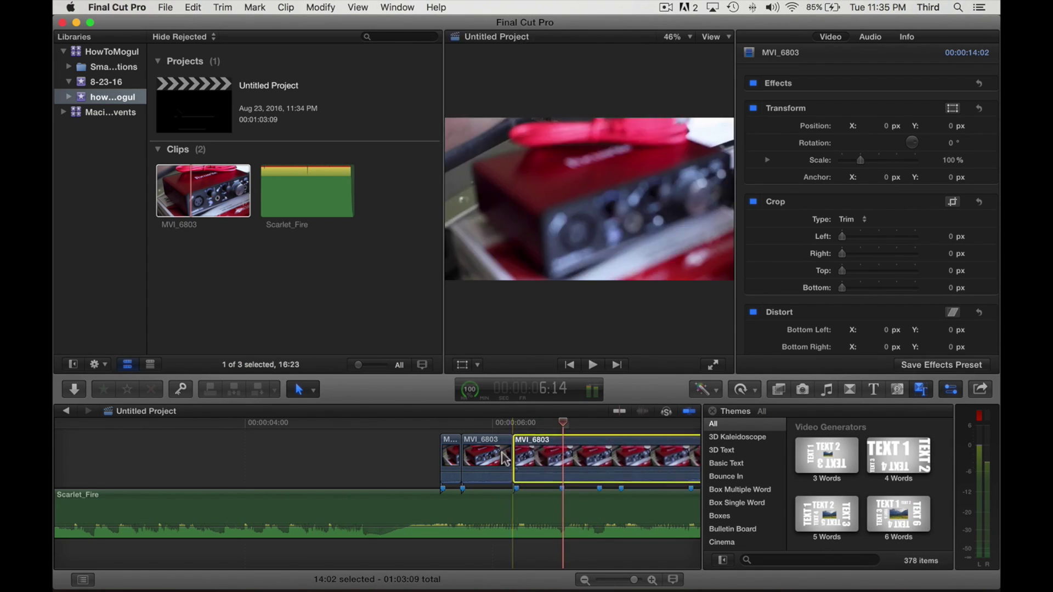
left_click(378, 422)
key("space")
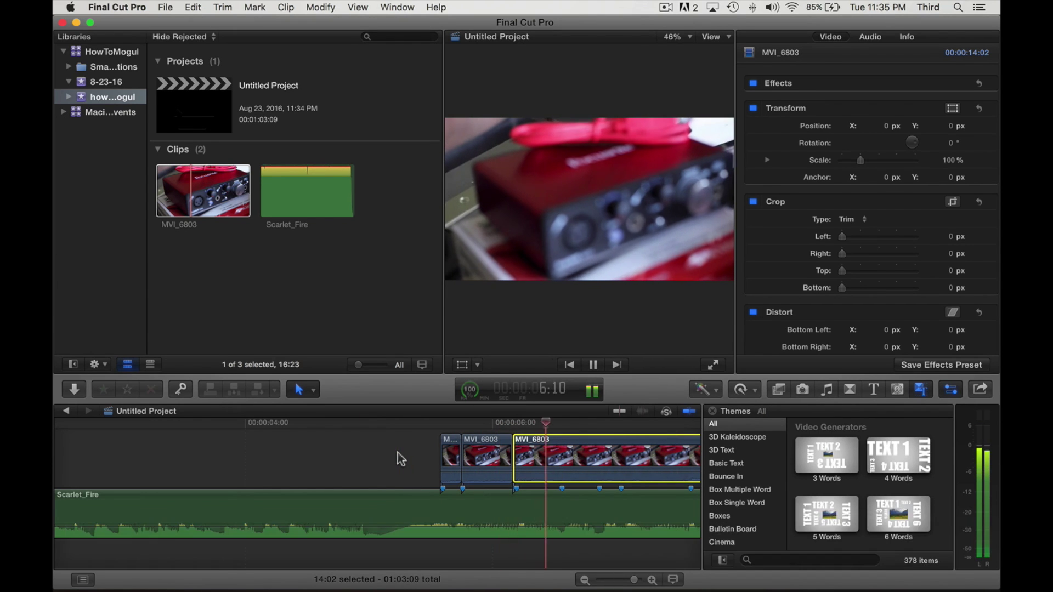
key("space")
left_click_drag(516, 458, 657, 460)
scroll(603, 458, "right", 2)
scroll(584, 452, "right", 10)
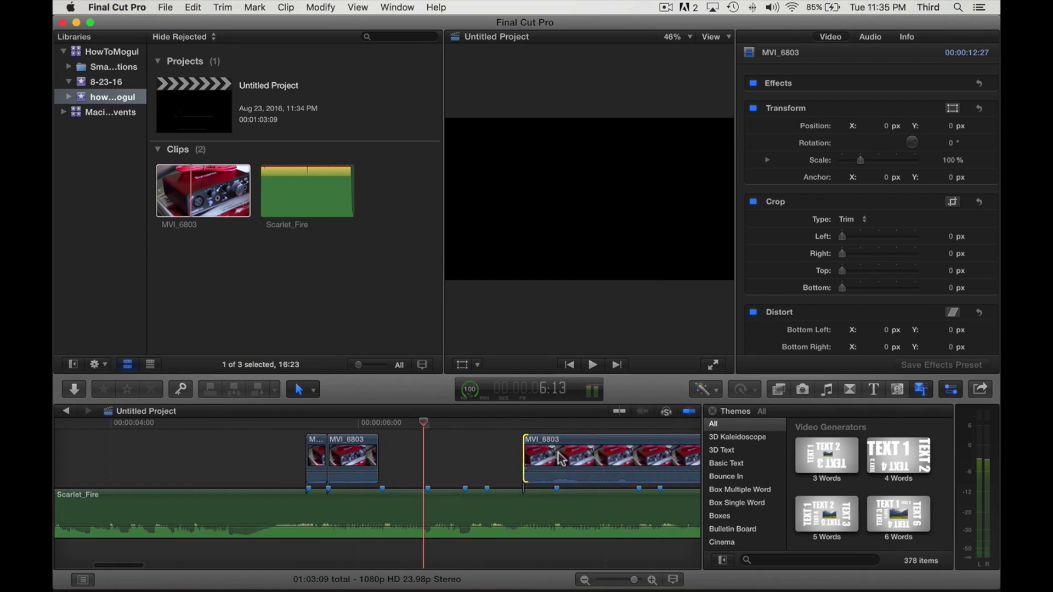
left_click_drag(320, 453, 458, 452)
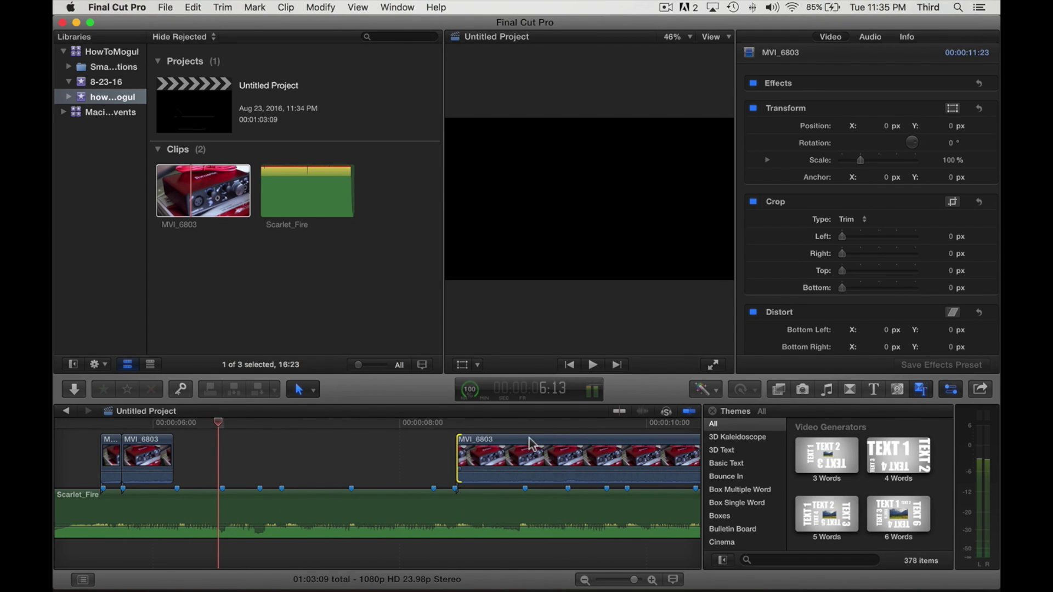
left_click_drag(532, 443, 254, 436)
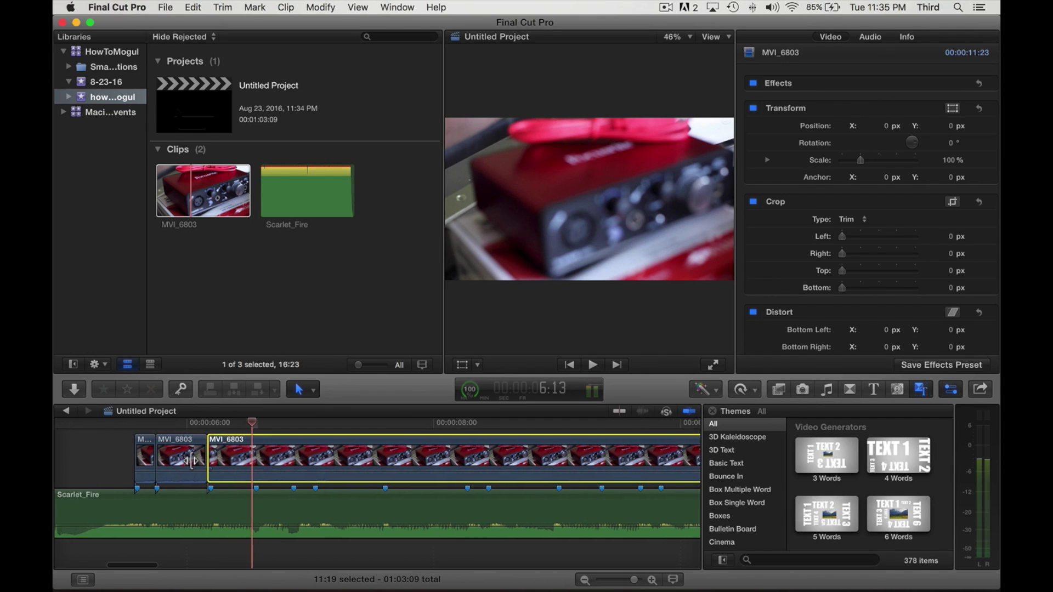
Step: Review the jump cuts from around 4 seconds and trim the start of MVI_6803 later
scroll(137, 439, "left", 1)
left_click(75, 425)
key("space")
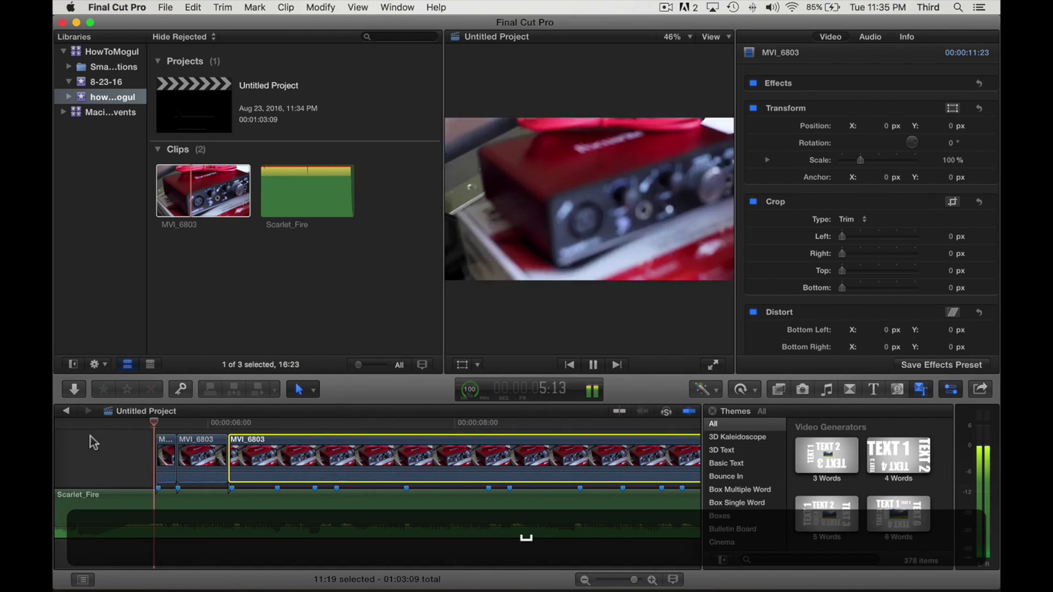
key("space")
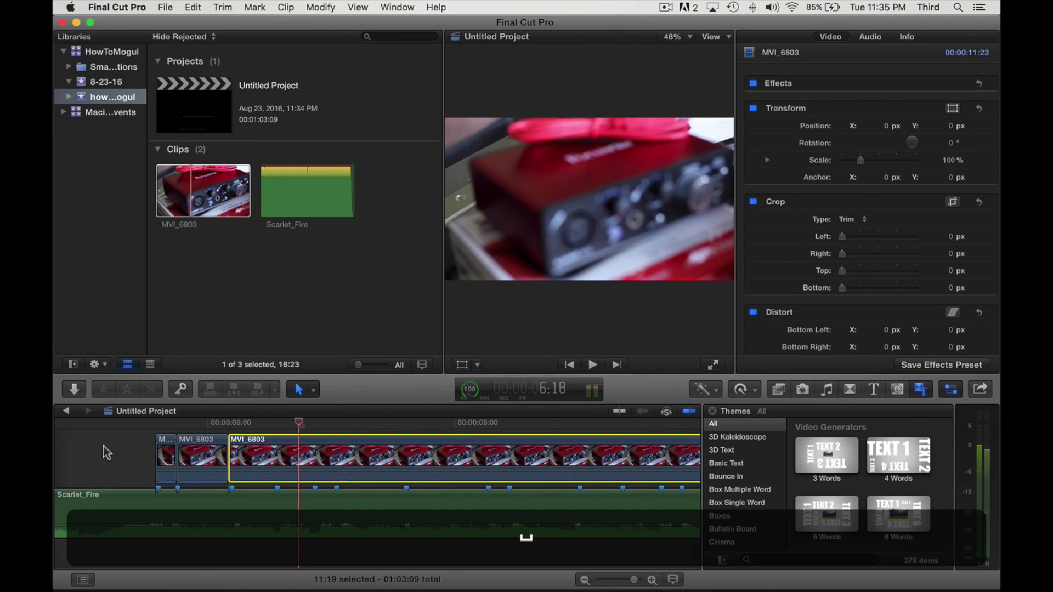
scroll(103, 446, "left", 5)
left_click(120, 425)
key("space")
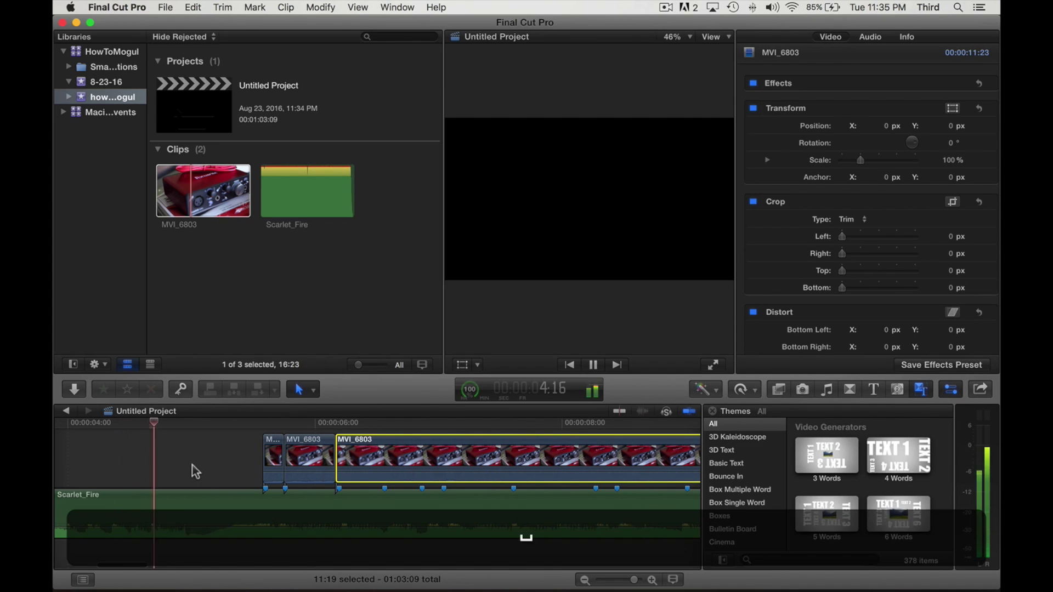
key("space")
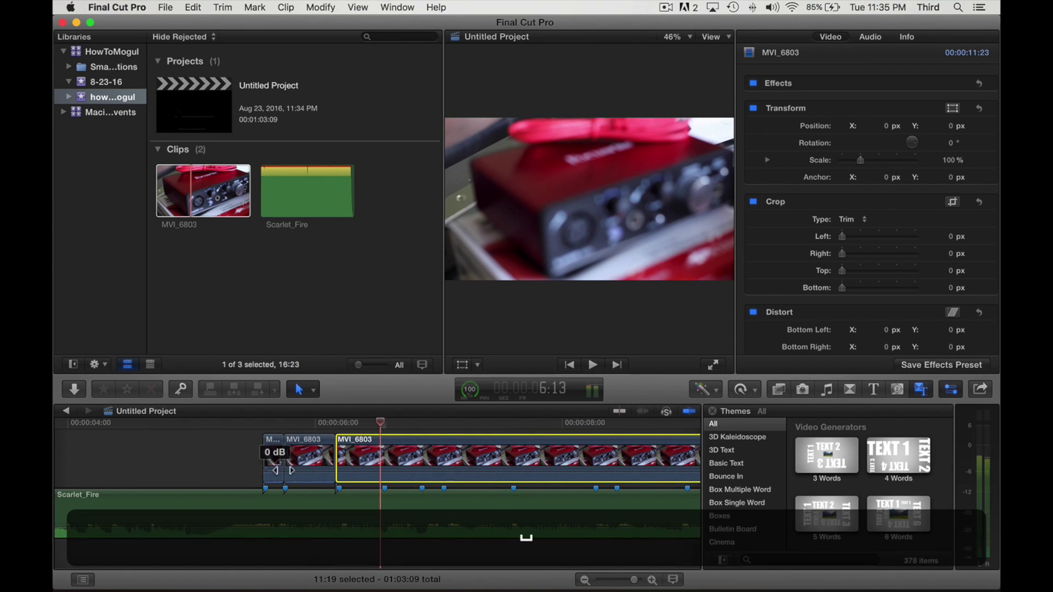
left_click_drag(337, 458, 125, 437)
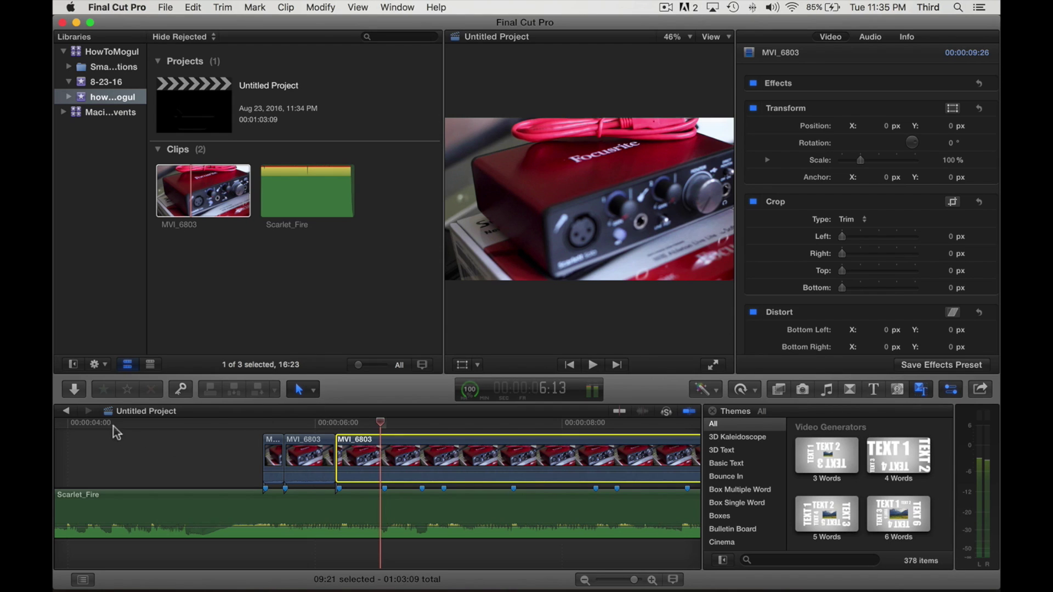
left_click(113, 424)
Step: Blade MVI_6803 on the next beat, trim the later piece's start about a second later, and close the gap
key("space")
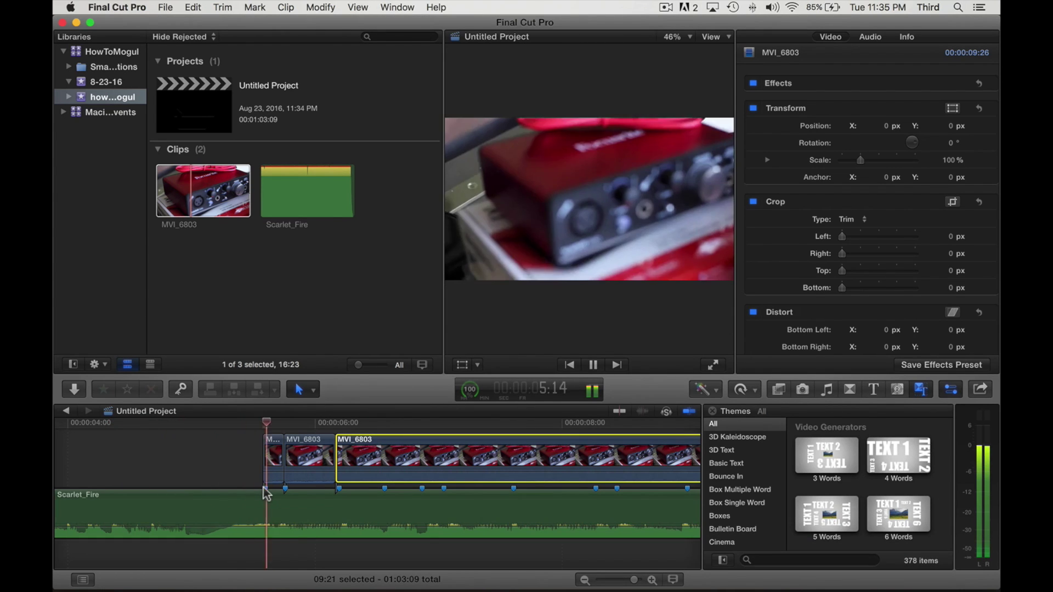
key("space")
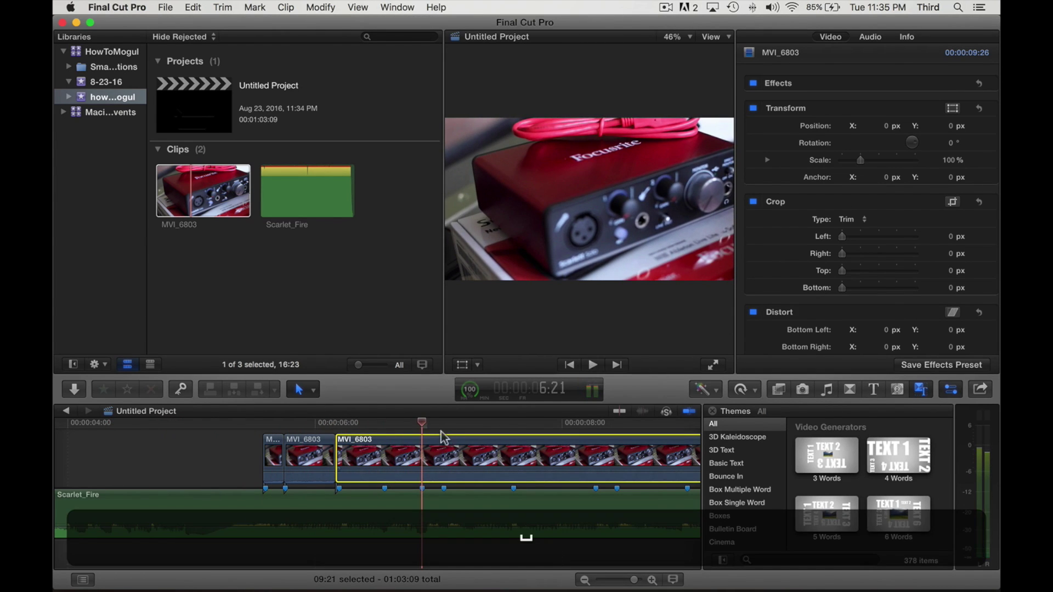
key("b")
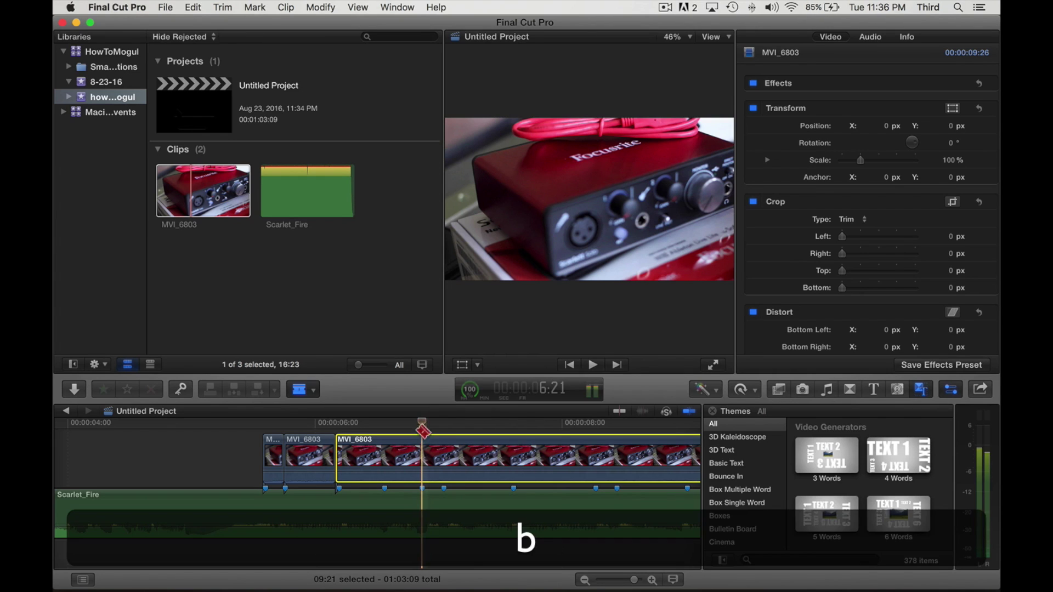
left_click(424, 443)
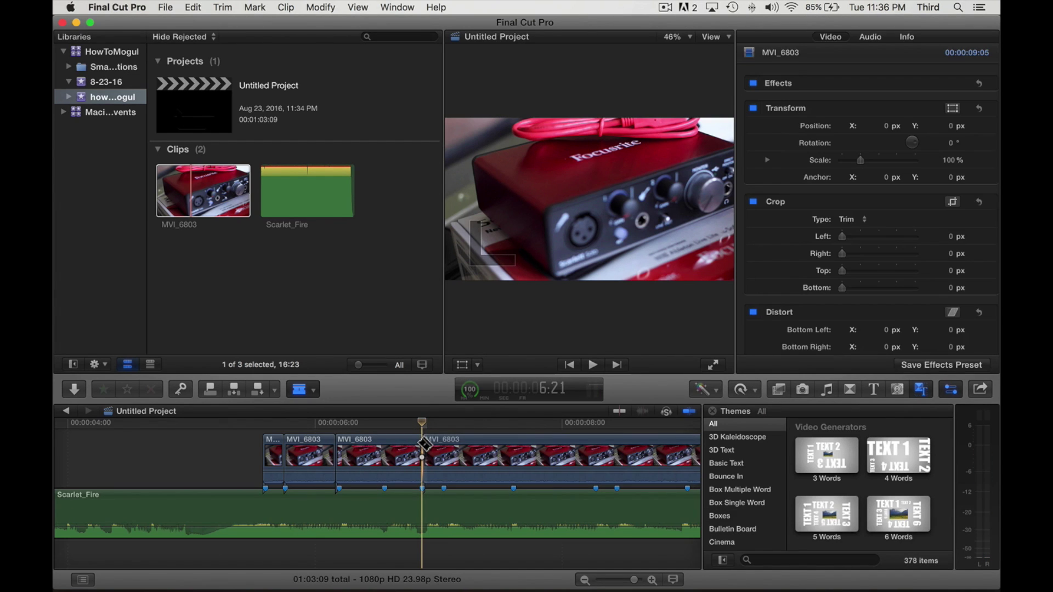
key("a")
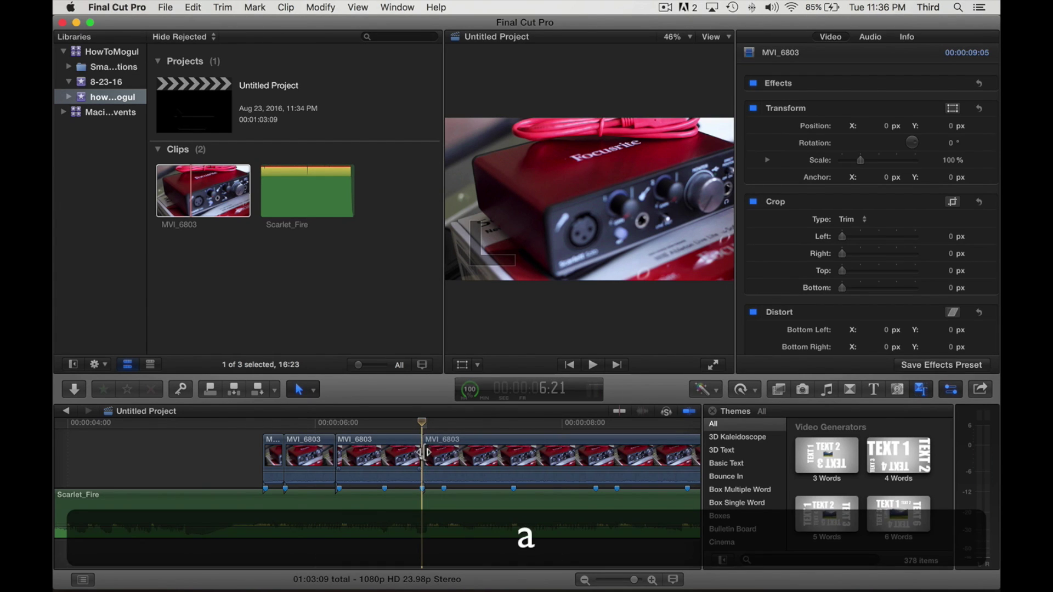
mouse_move(424, 451)
left_mouse_down()
mouse_move(640, 451)
mouse_move(423, 451)
left_mouse_up()
left_click(210, 423)
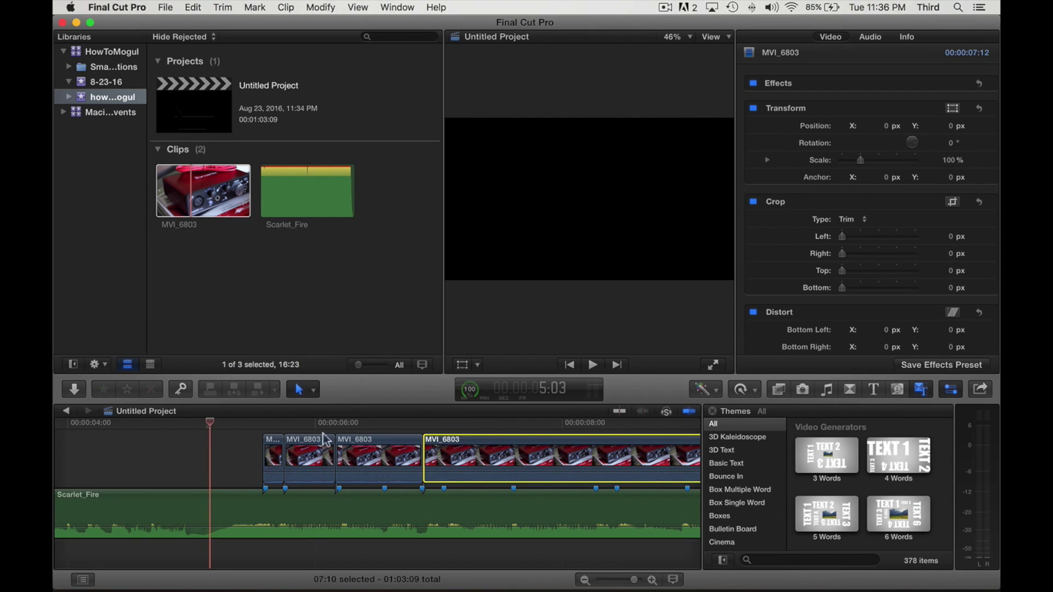
left_click_drag(431, 455, 584, 455)
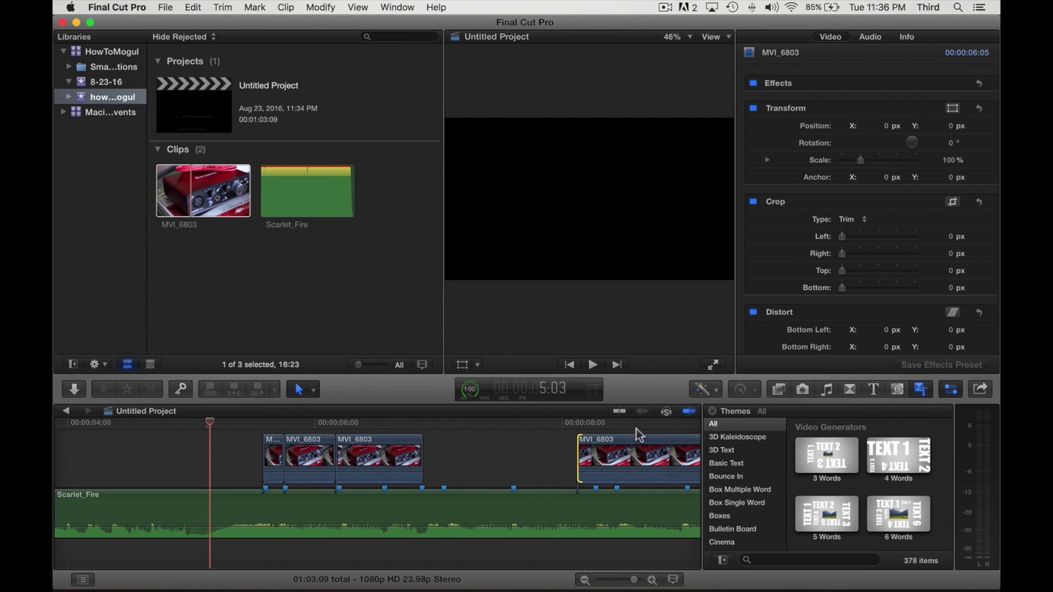
left_click_drag(641, 439, 487, 439)
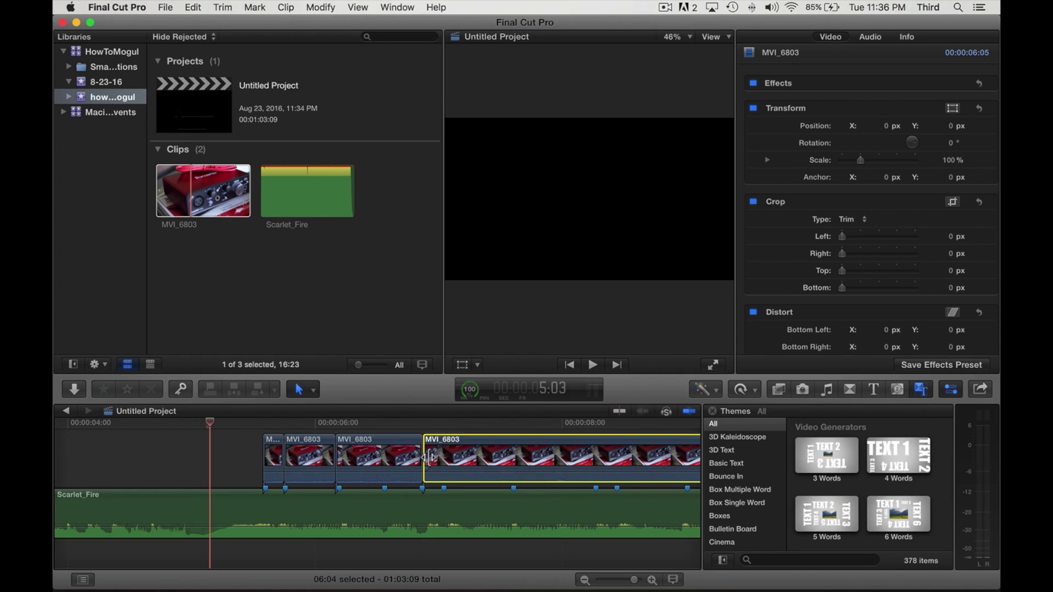
Step: Replay from before the new cut to check the jump
left_click(160, 426)
key("space")
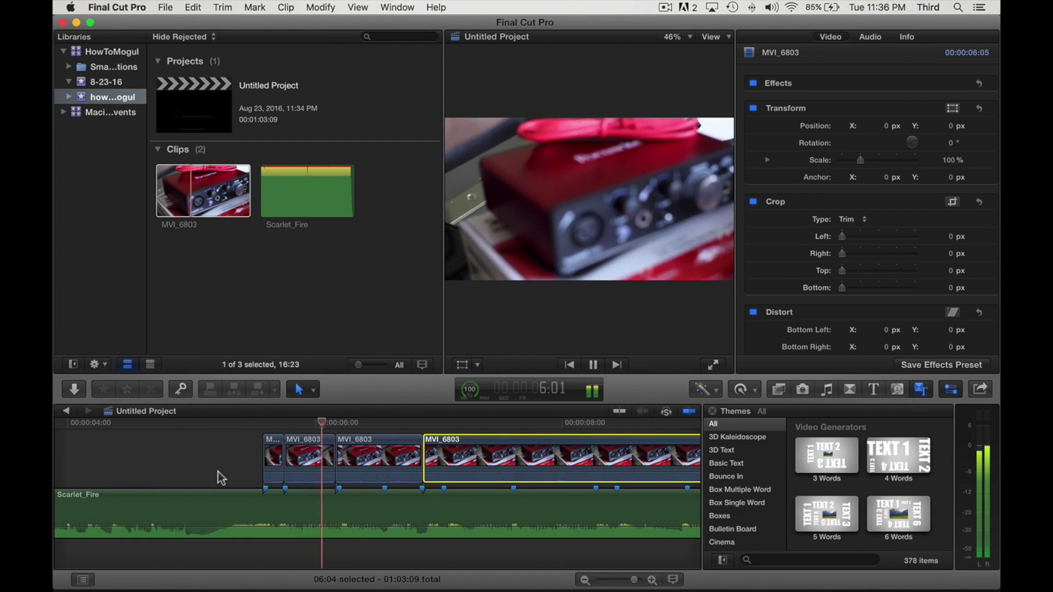
key("space")
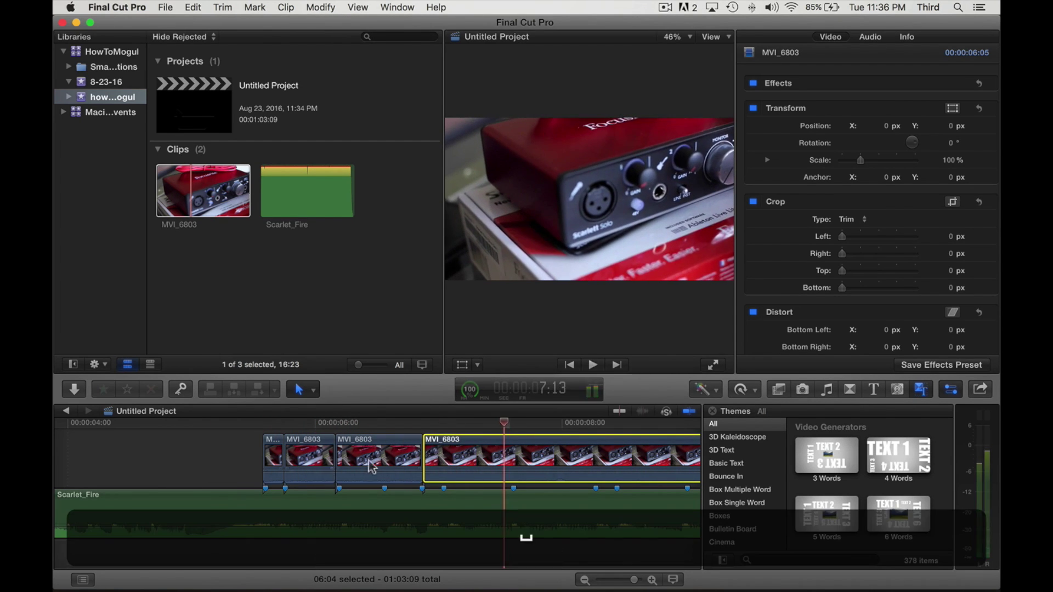
left_click(228, 425)
key("space")
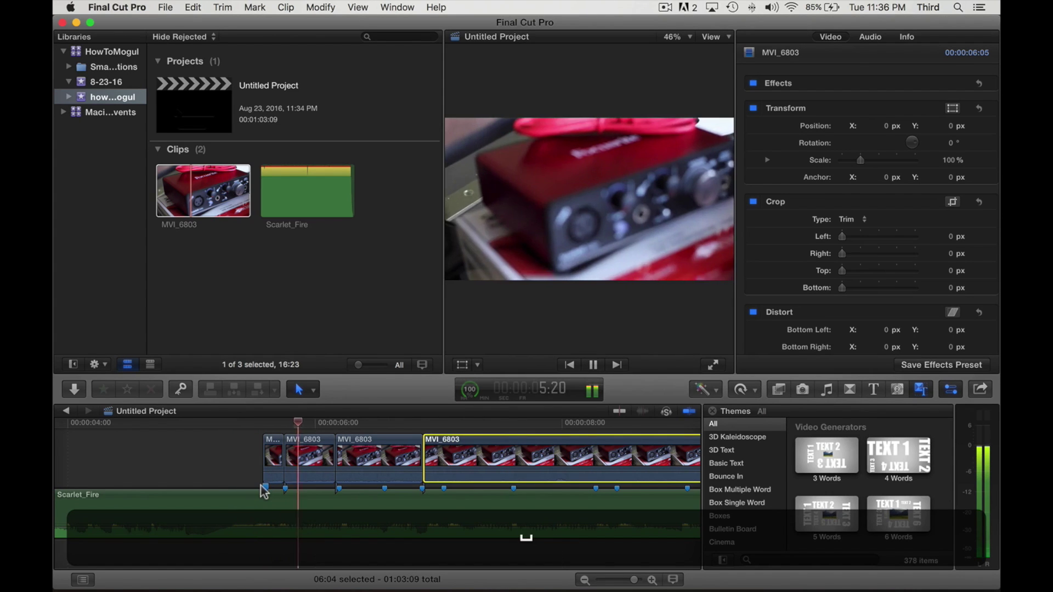
key("space")
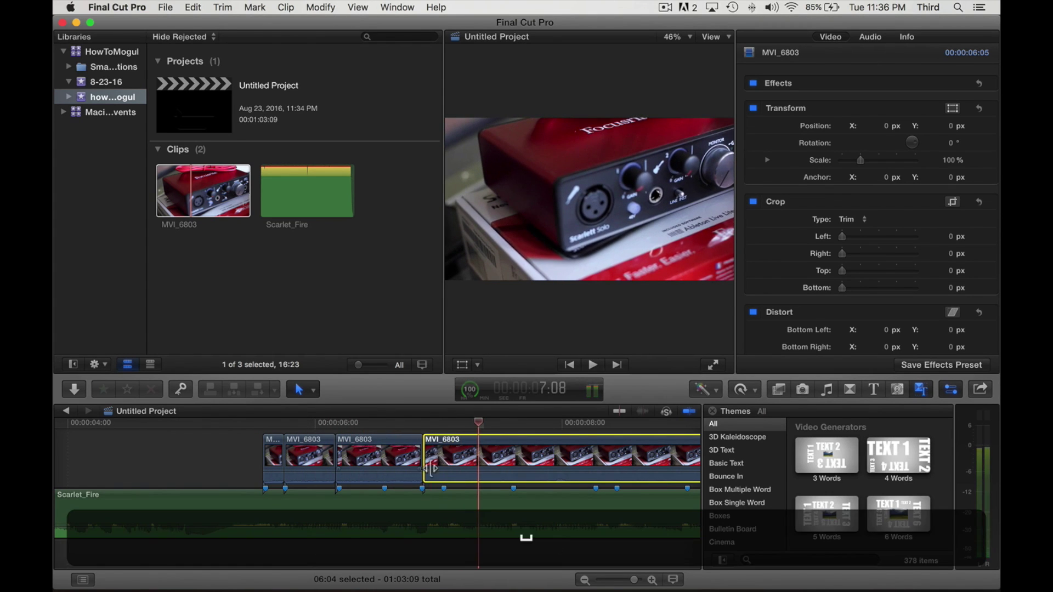
Step: Blade MVI_6803 at the playhead, trim the last piece's start later, close the gap, and review
key("b")
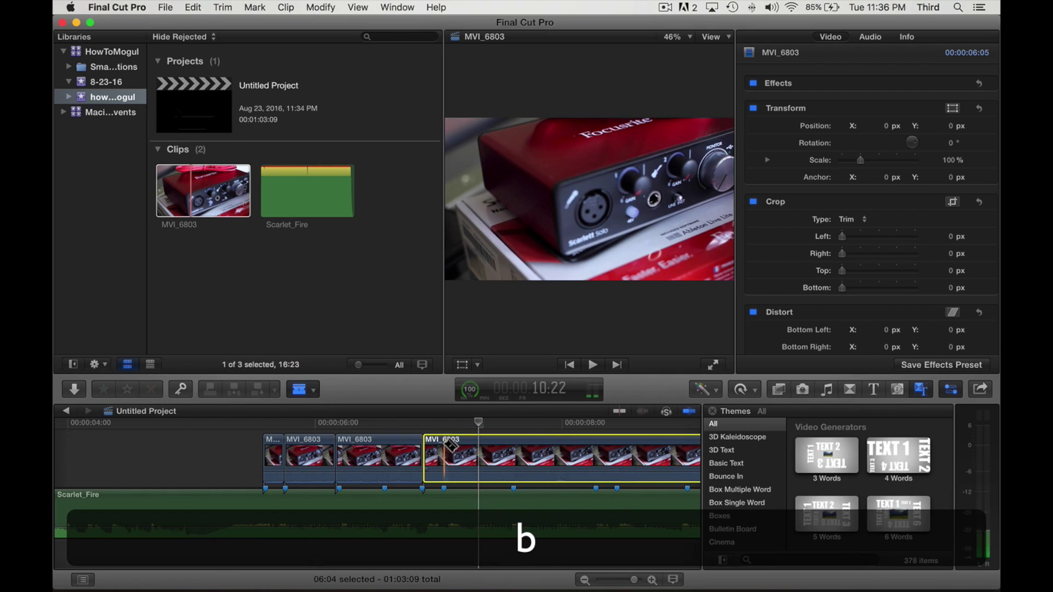
left_click(444, 450)
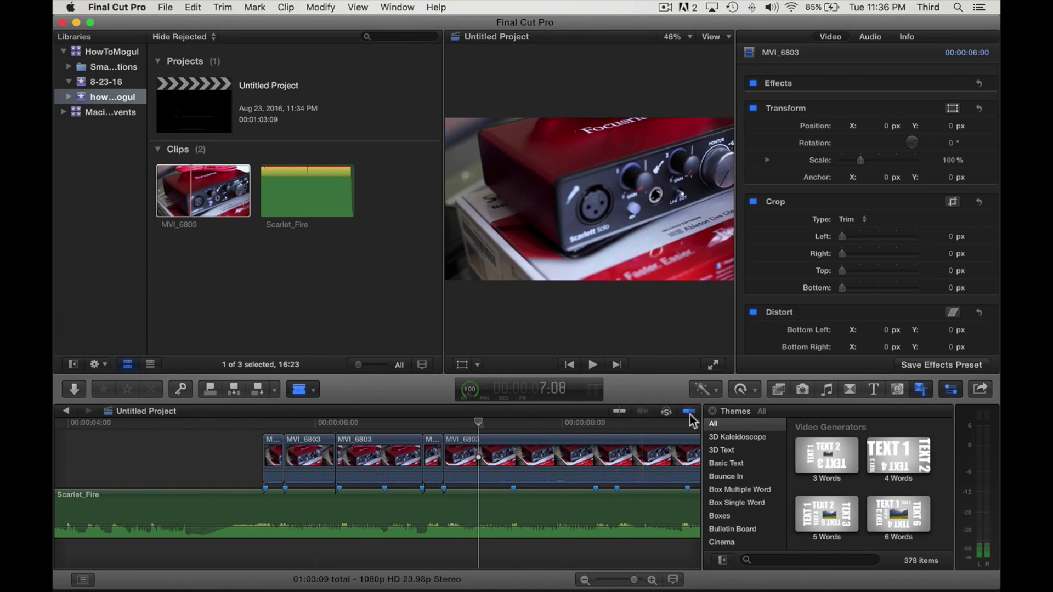
key("a")
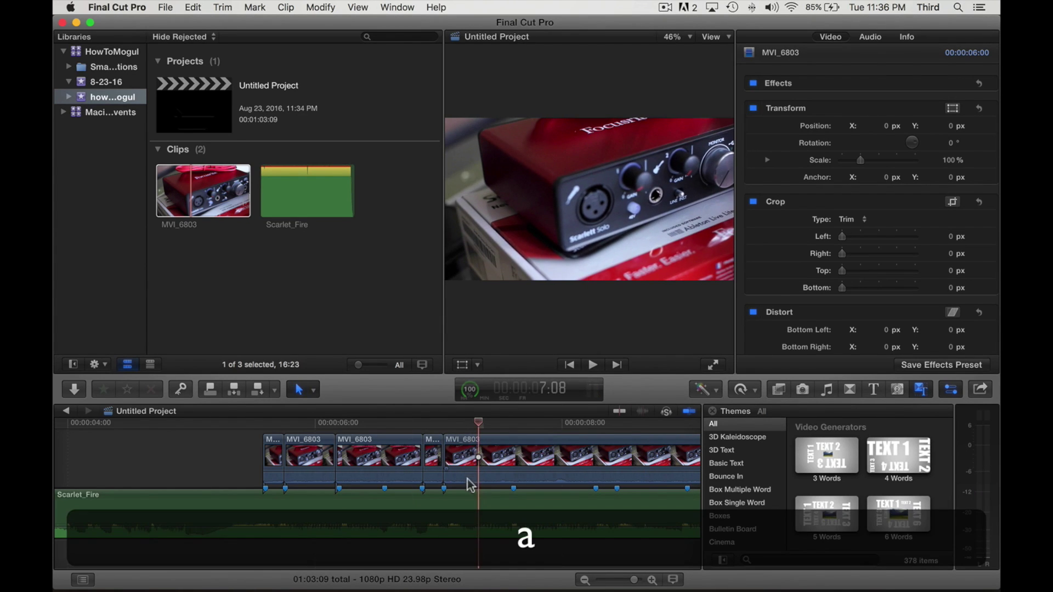
left_click_drag(453, 466, 684, 452)
scroll(574, 451, "right", 5)
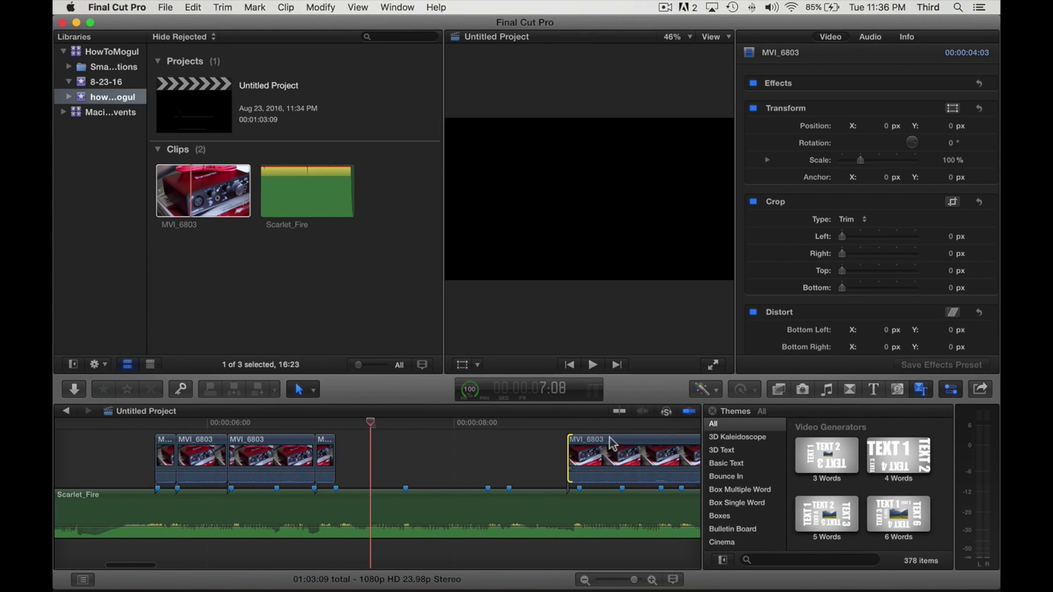
left_click_drag(612, 443, 378, 444)
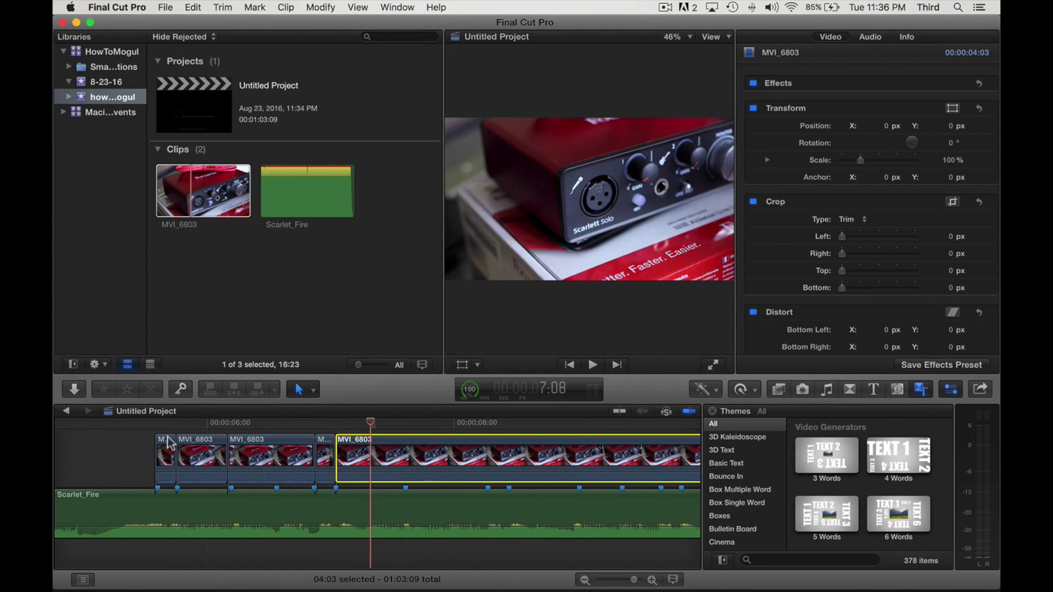
left_click(134, 427)
key("space")
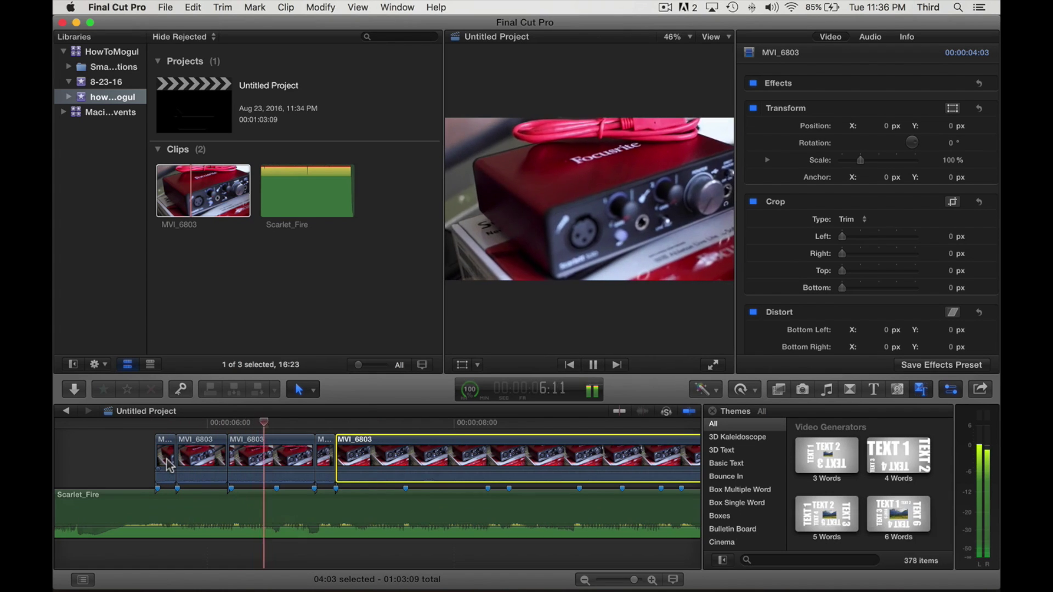
key("space")
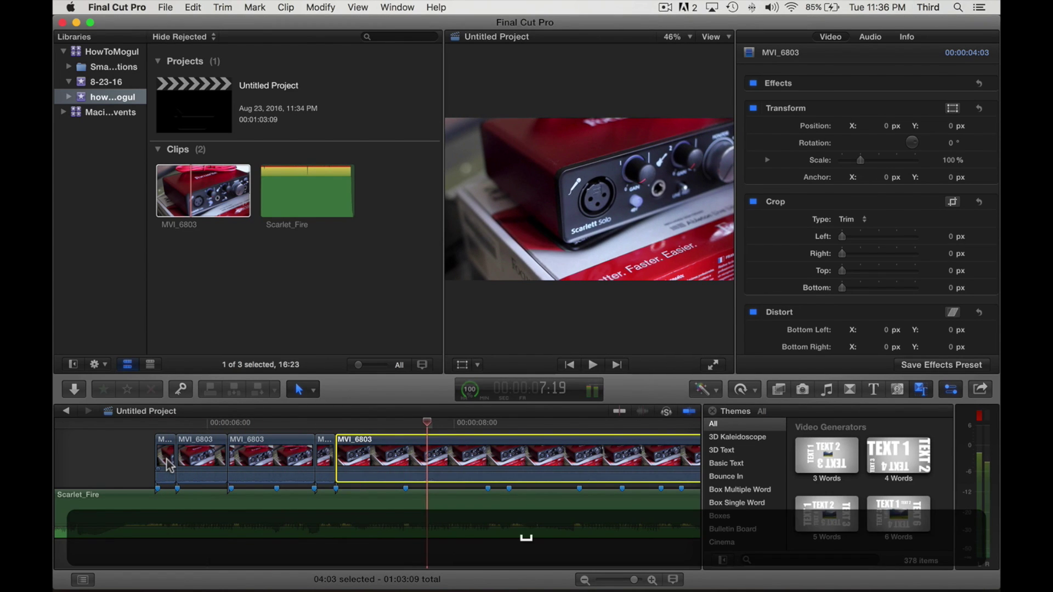
Step: Blade the last piece on the next beat, trim its start later, and play back the cuts
key("b")
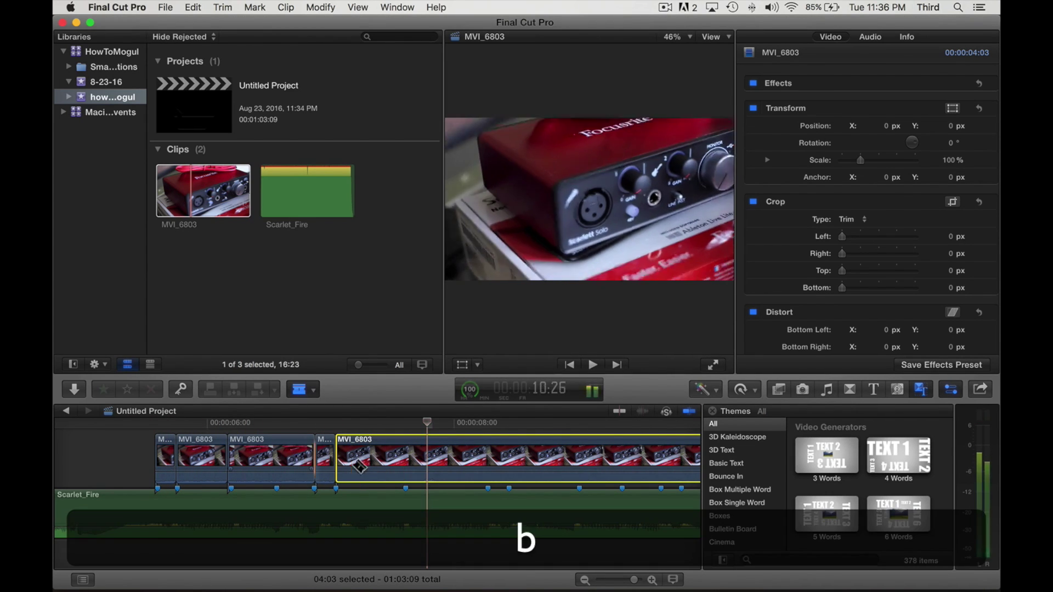
left_click(410, 456)
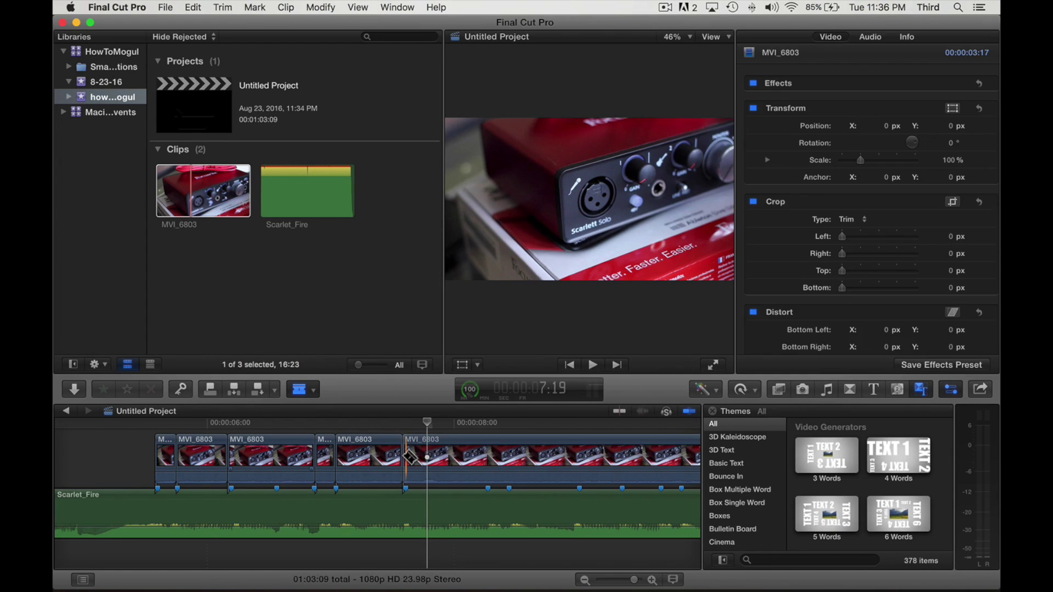
key("a")
left_click_drag(410, 455, 444, 448)
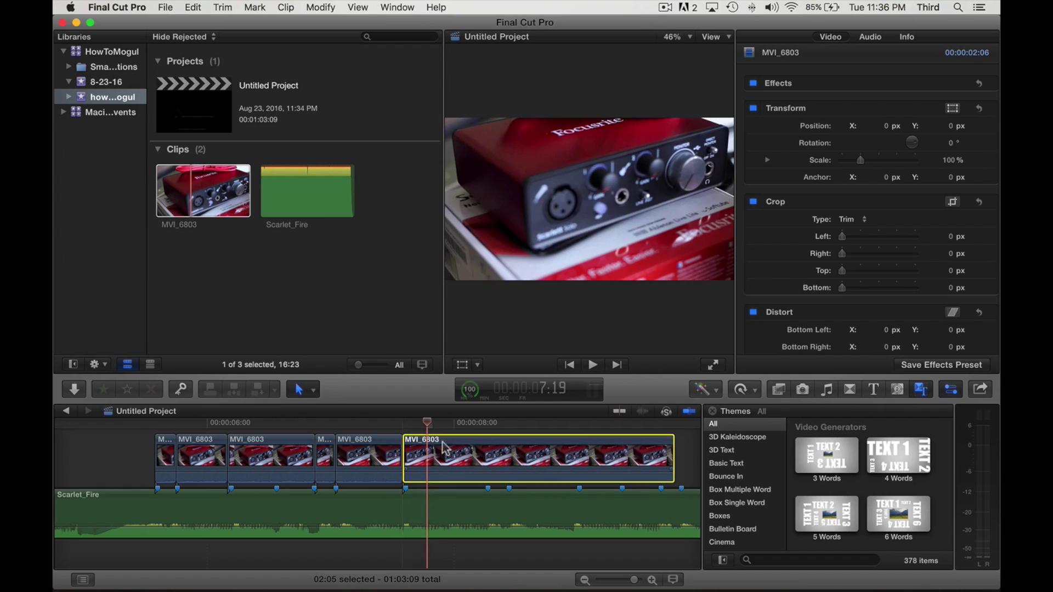
key("space")
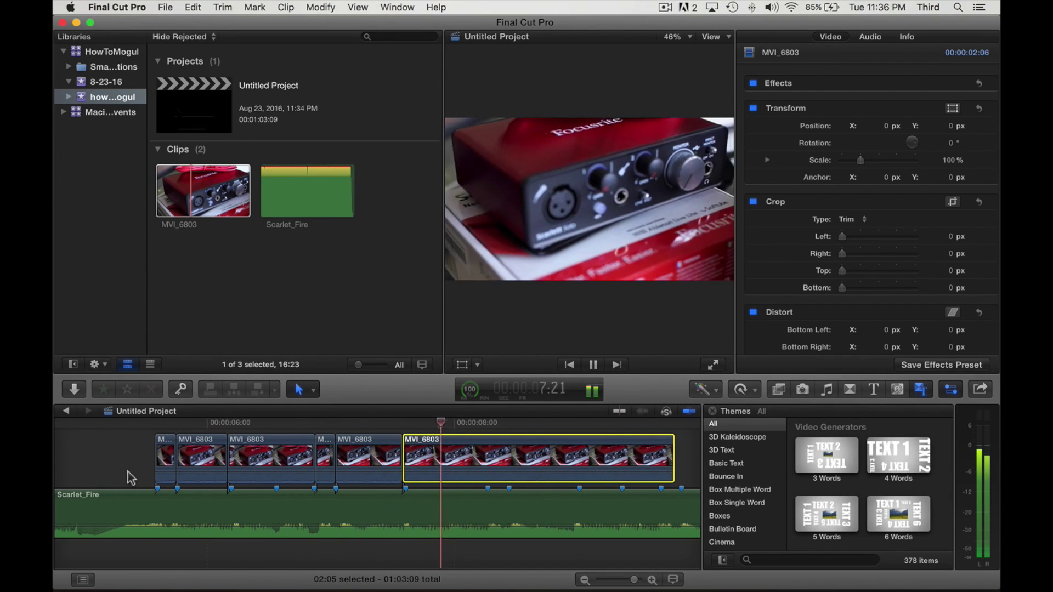
key("space")
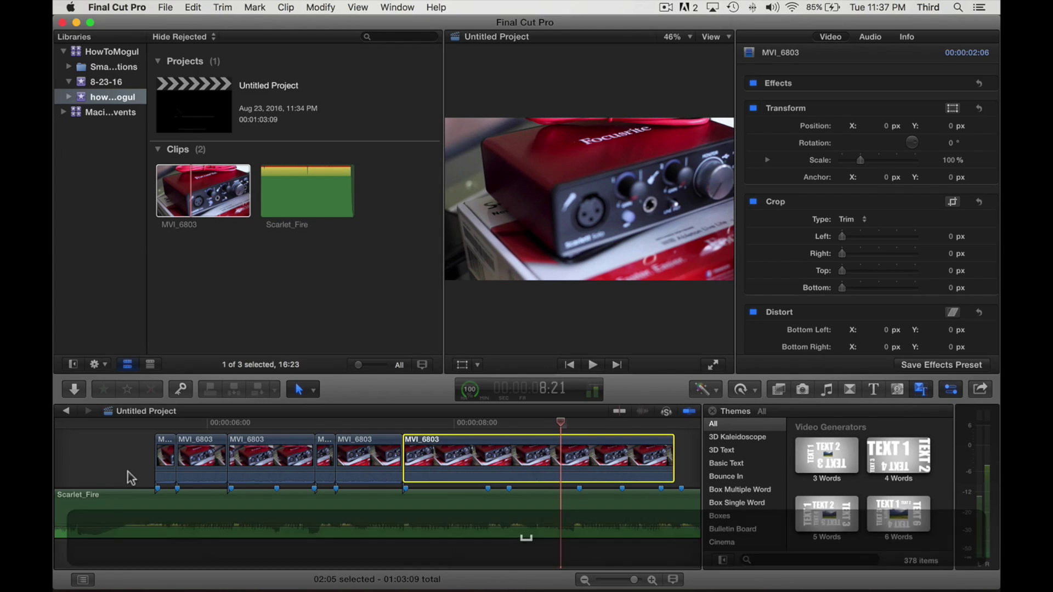